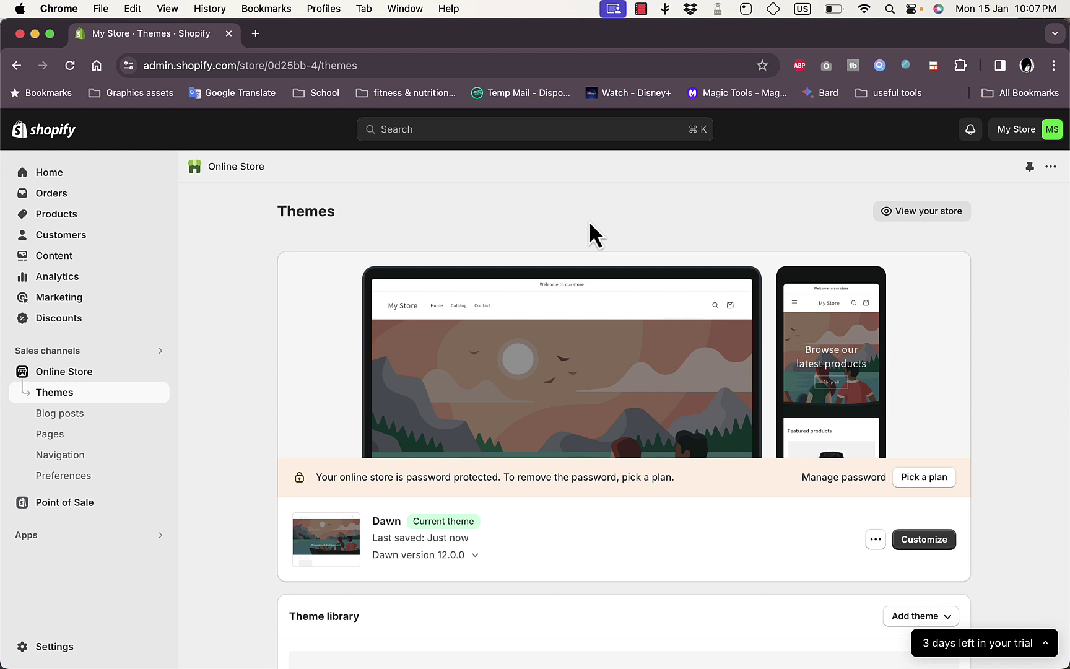
Step: Go from Home to the Products list showing the basic hoodie
left_click(69, 174)
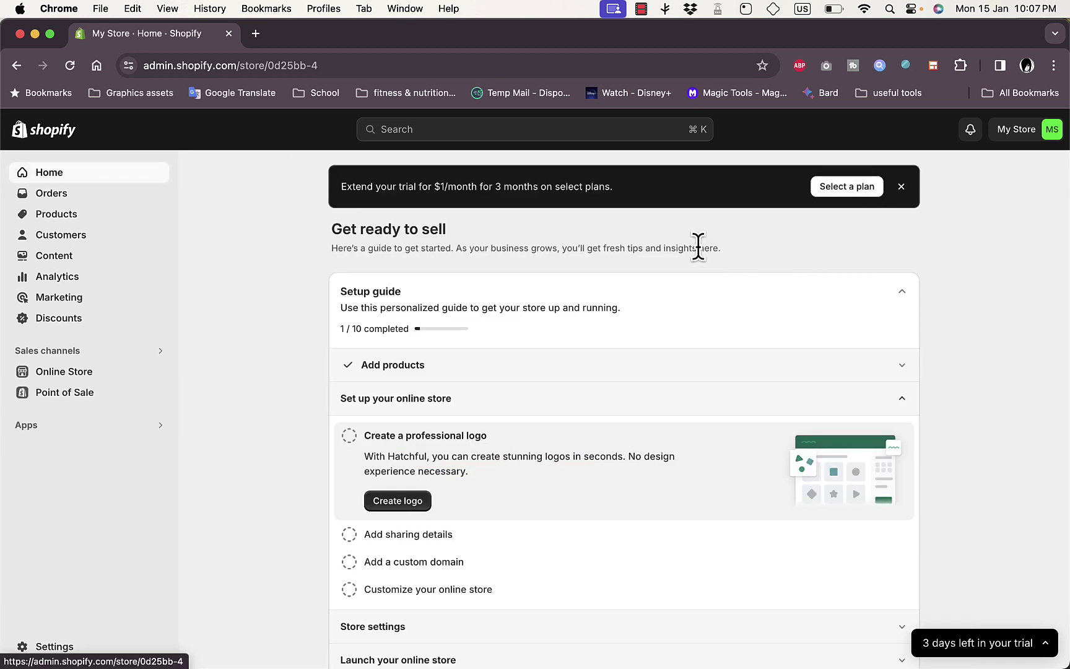
left_click(69, 218)
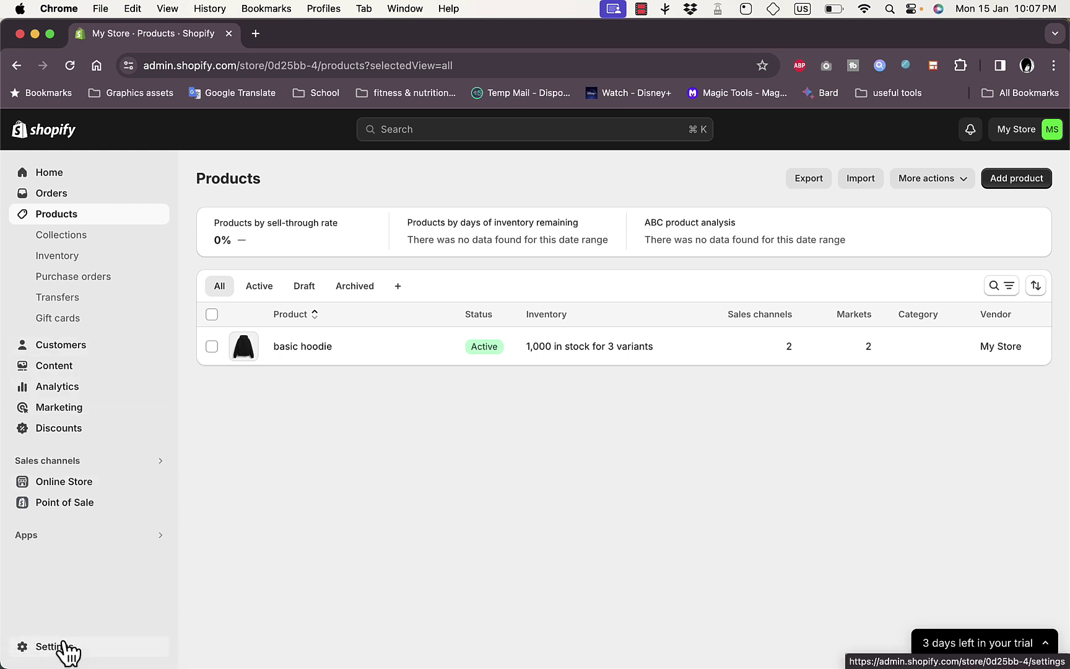
Step: Search the Shopify App Store for 'loox'
left_click(67, 541)
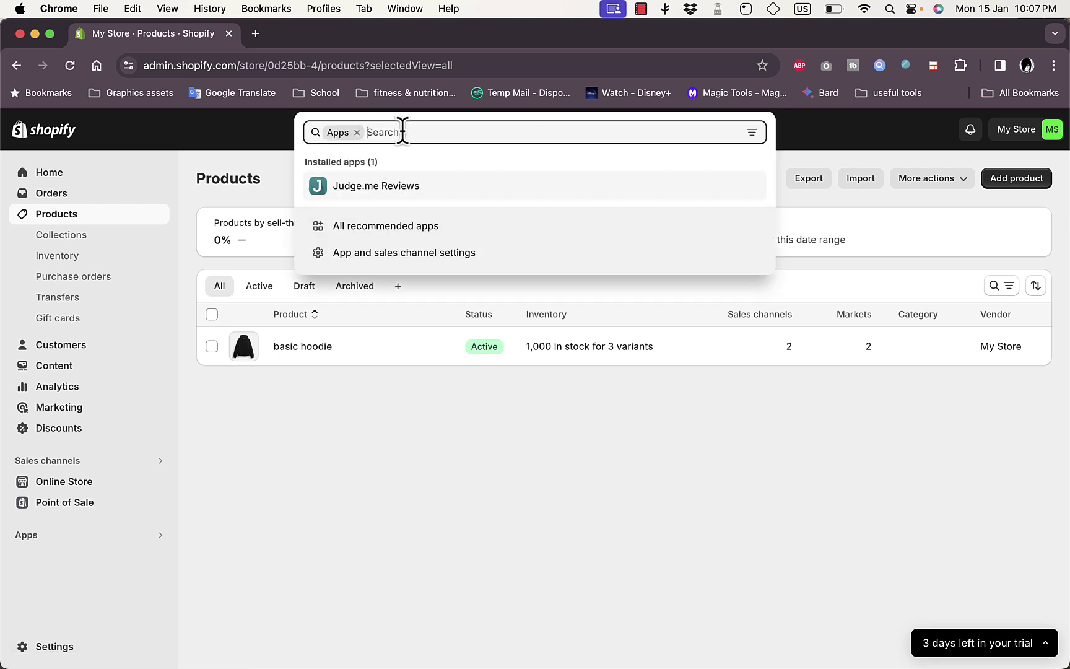
type("loox")
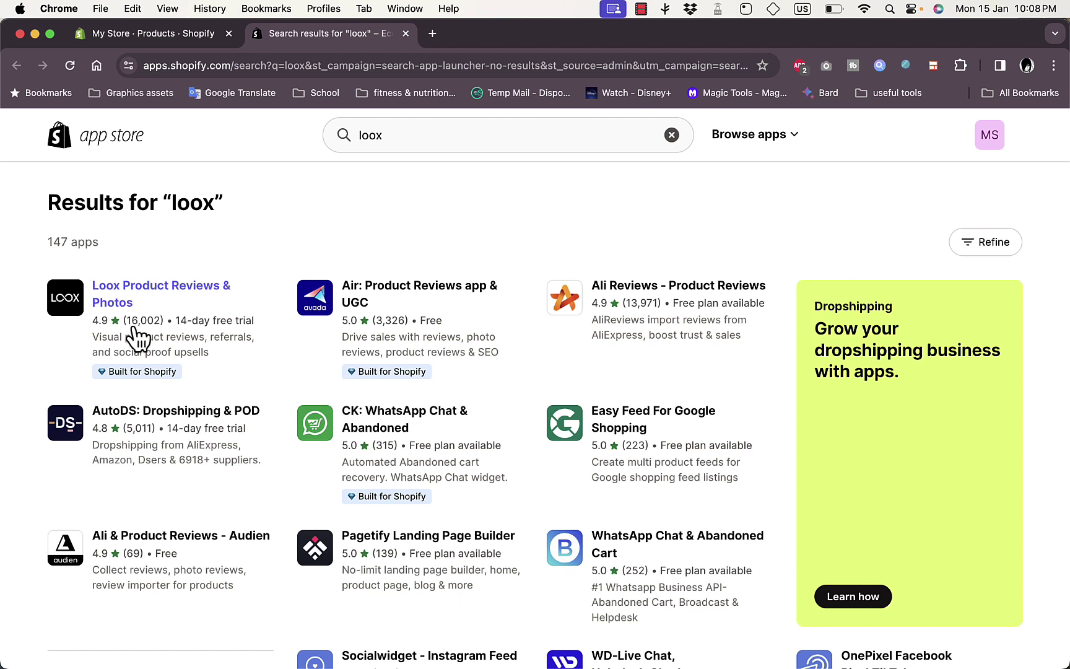
Step: Open the Loox Product Reviews & Photos listing and review its features and $9.99/month pricing
left_click(118, 306)
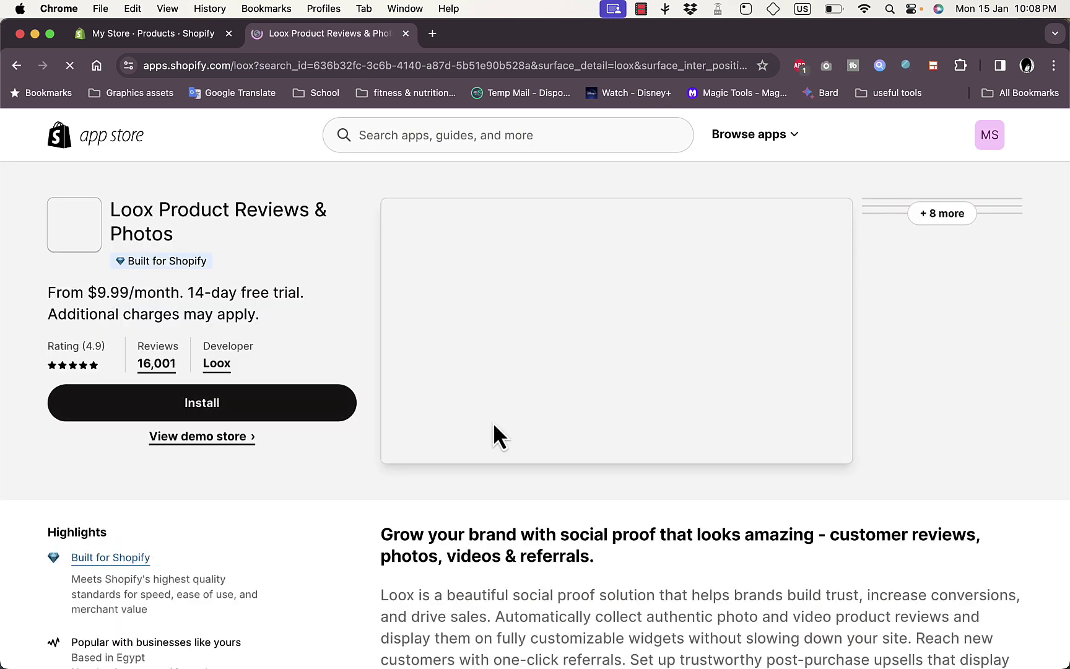
scroll(598, 523, "down", 3)
scroll(600, 526, "down", 4)
scroll(600, 527, "down", 3)
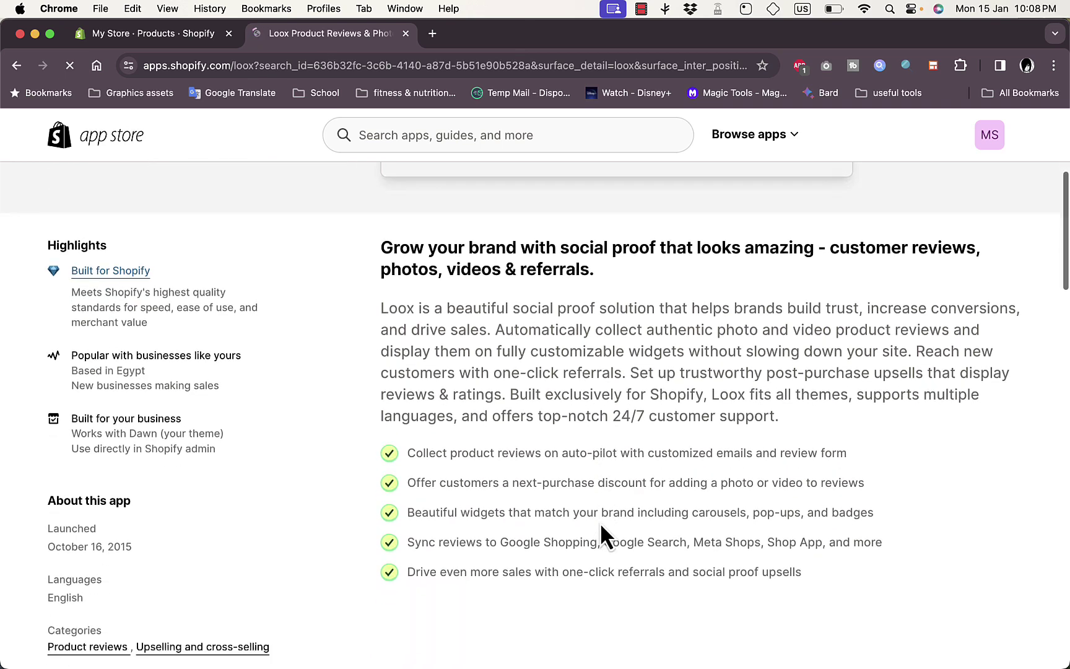
scroll(585, 320, "down", 2)
scroll(585, 321, "down", 5)
scroll(585, 320, "down", 10)
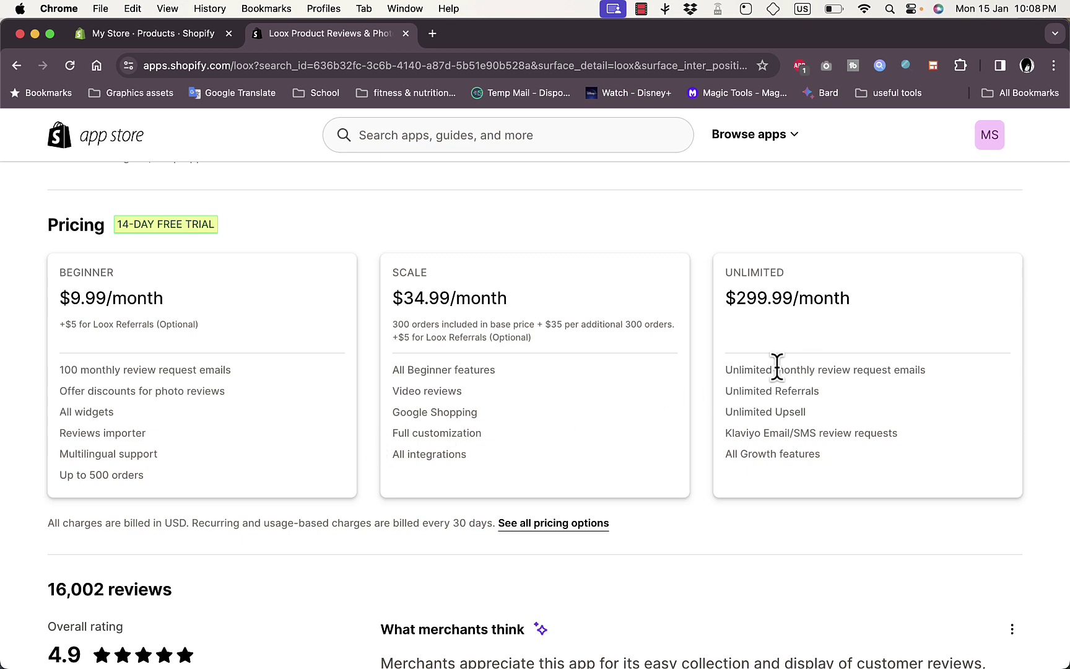
scroll(594, 365, "down", 2)
scroll(458, 338, "up", 2)
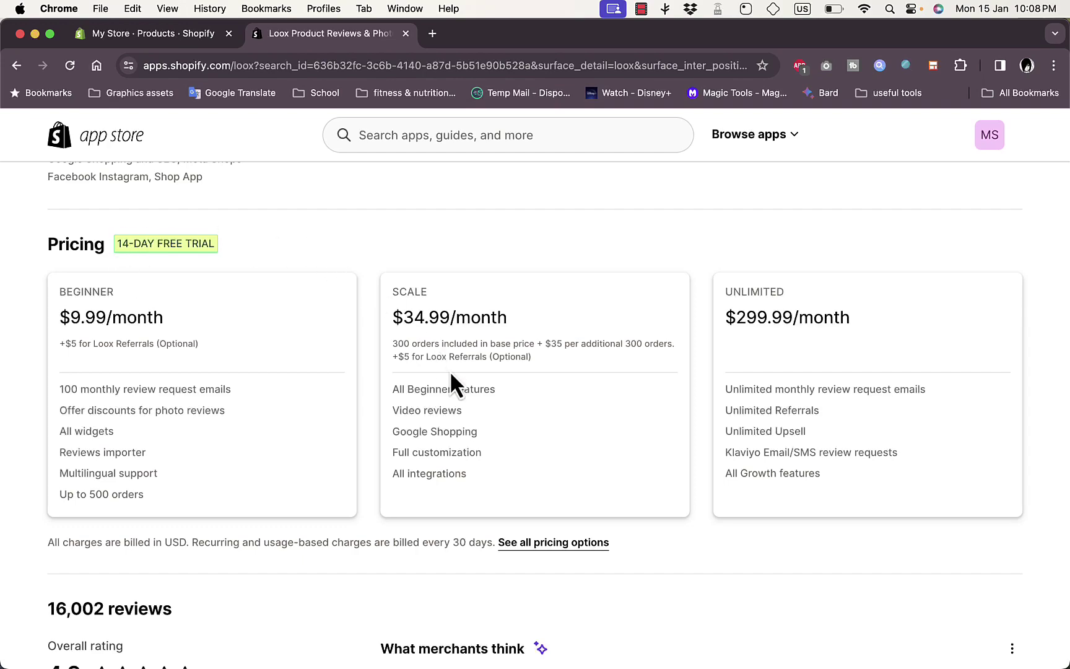
scroll(451, 373, "down", 1)
scroll(450, 373, "down", 2)
scroll(451, 374, "down", 7)
scroll(451, 374, "down", 5)
scroll(450, 375, "down", 2)
scroll(450, 375, "up", 10)
scroll(451, 375, "up", 10)
scroll(451, 375, "up", 10)
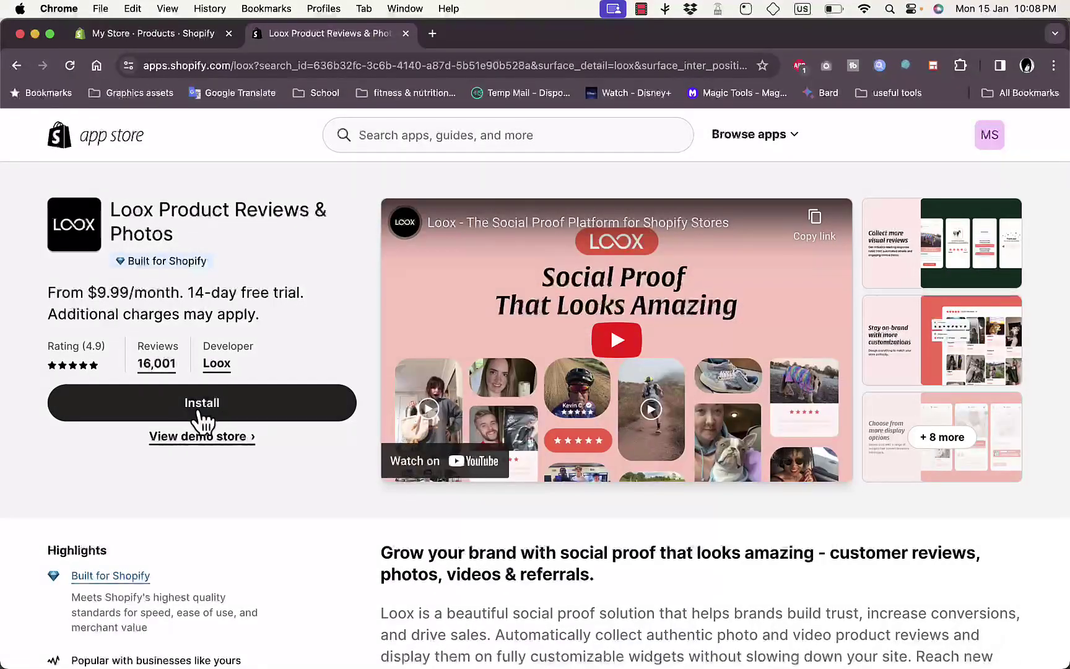
Step: Install Loox Reviews, approving its store access and choosing the free option
left_click(213, 413)
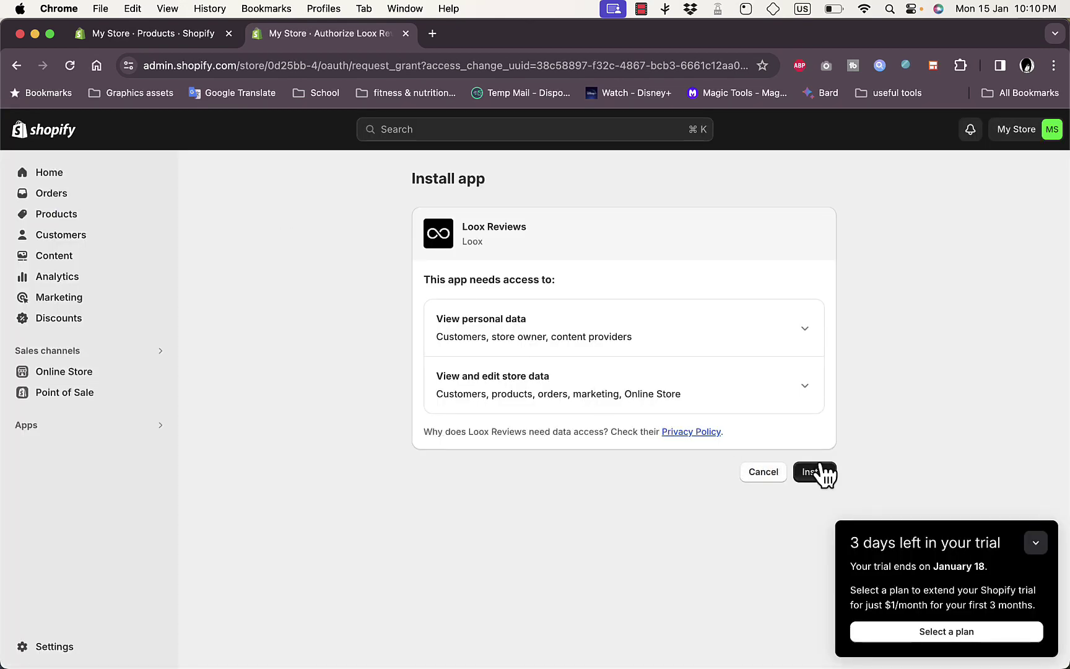
left_click(818, 470)
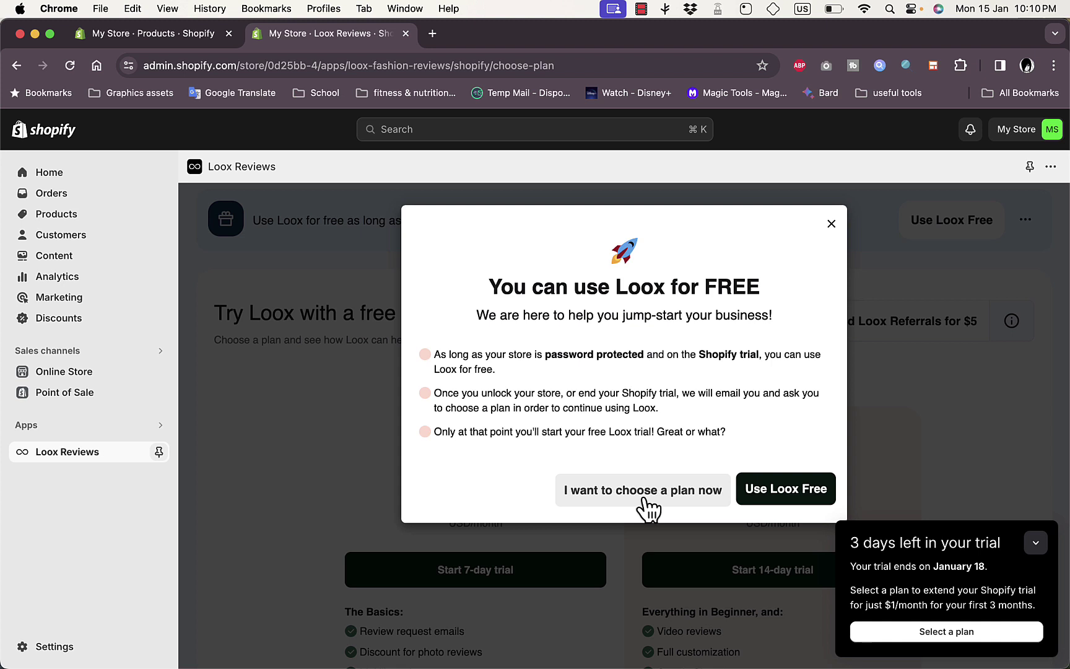
left_click(793, 492)
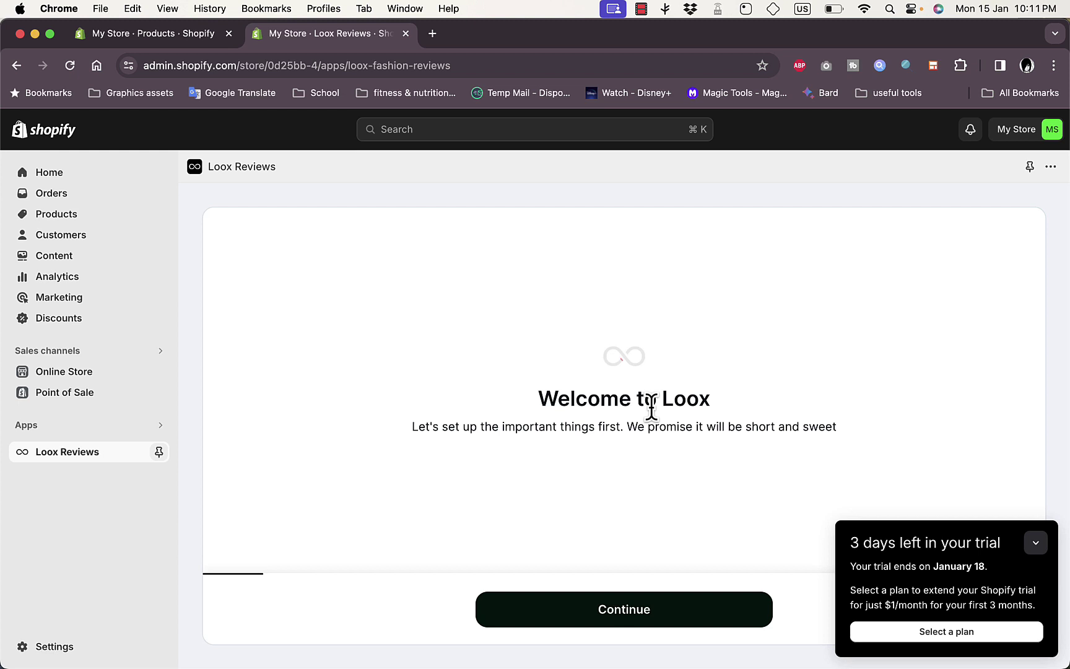
Step: Enable the Loox Core Script embed in the Dawn theme editor and return to Loox setup
left_click(637, 625)
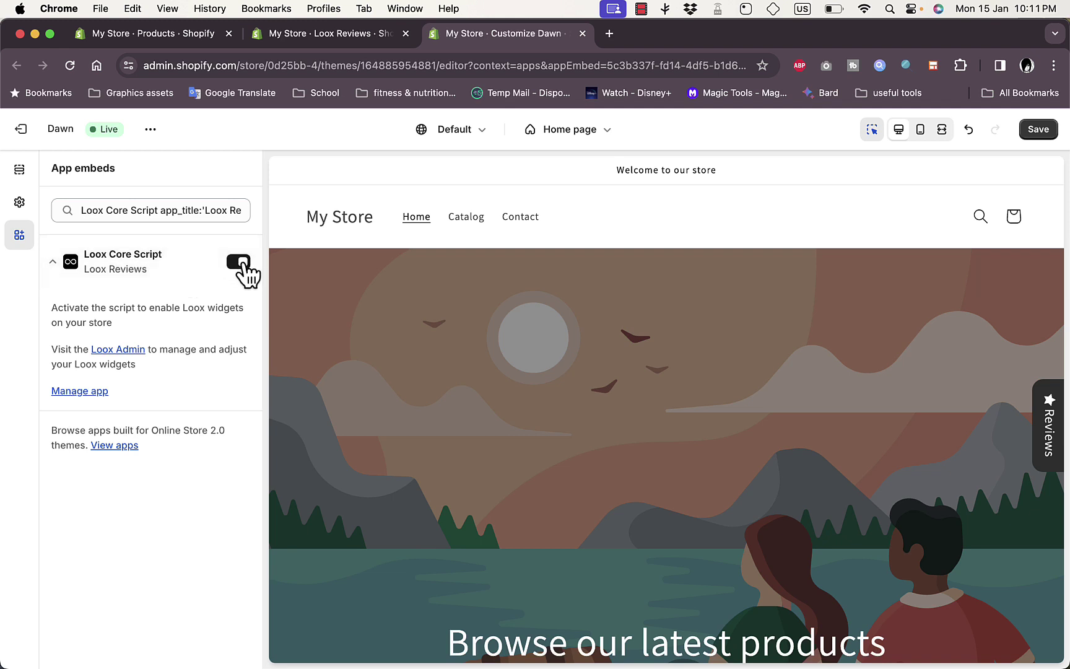
left_click(331, 40)
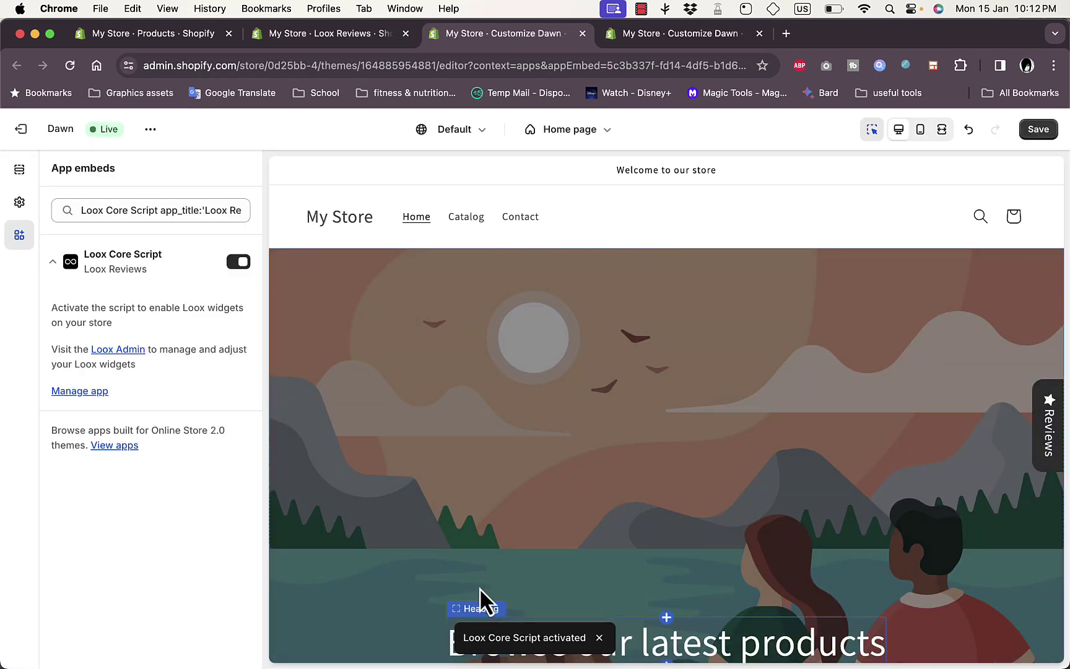
left_click(312, 42)
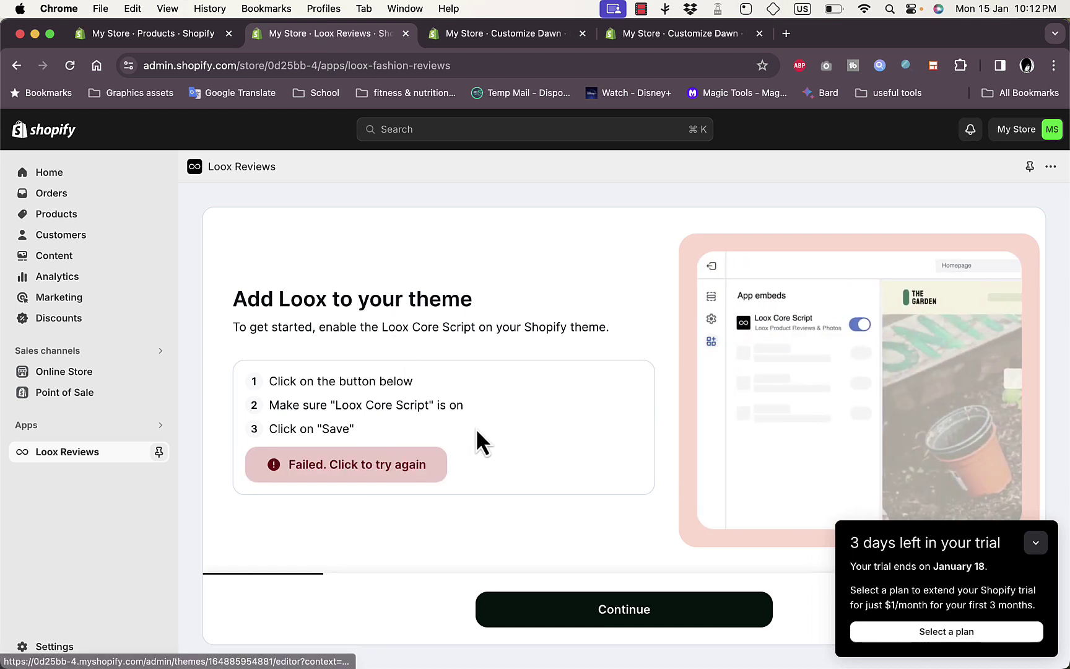
Step: Add the Loox Product Reviews Widget to the Dawn product page, closing duplicate editor tabs and notices
left_click(625, 604)
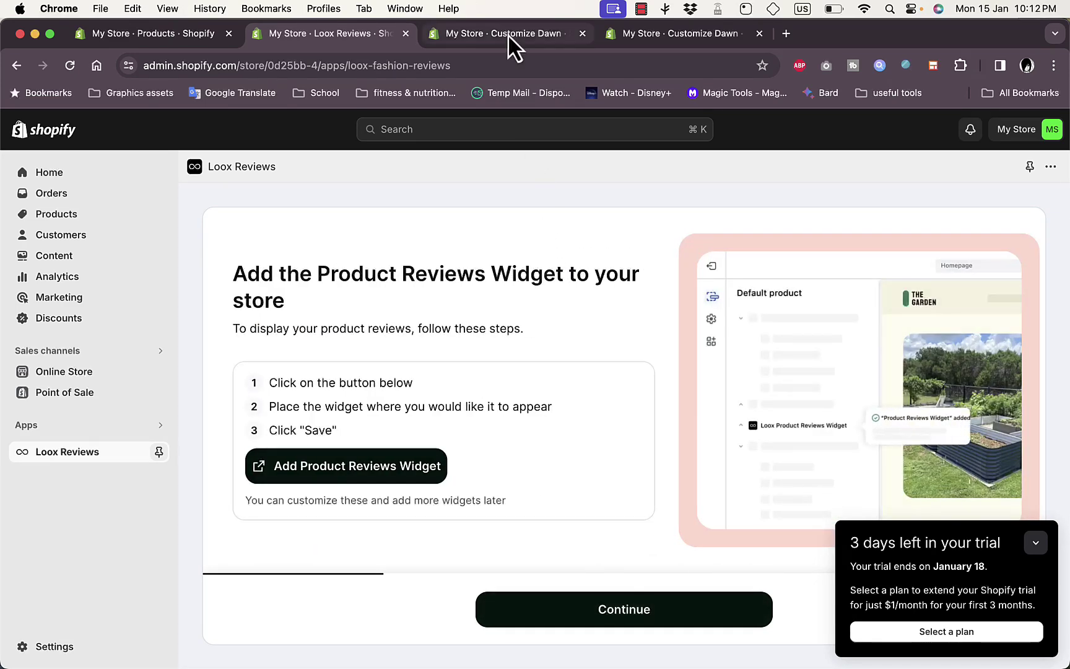
left_click(507, 34)
left_click(582, 35)
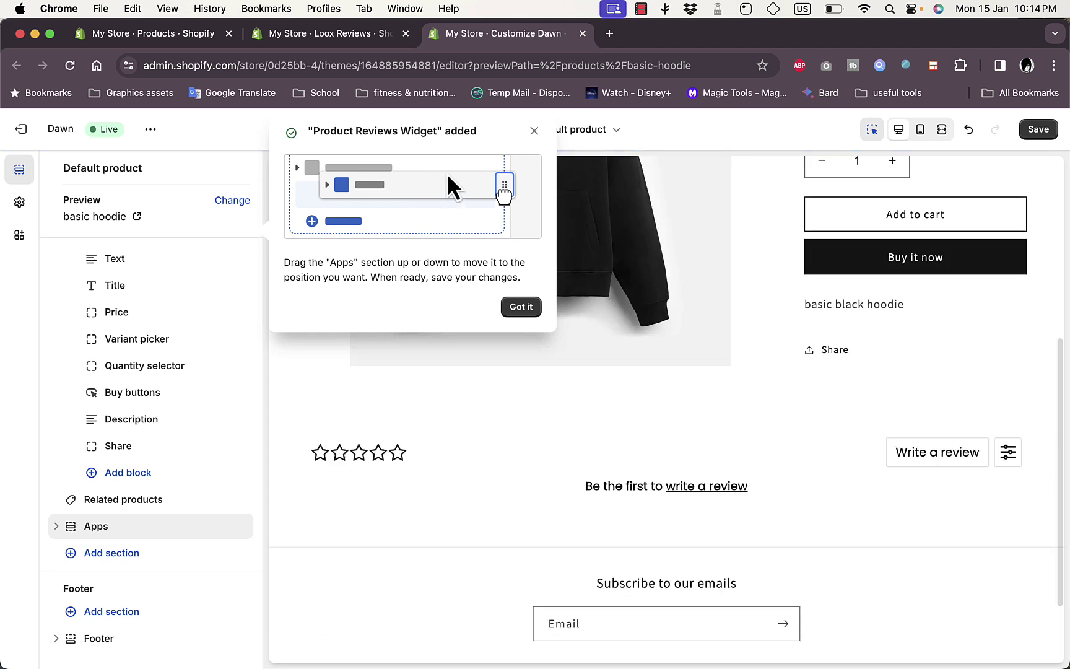
left_click(521, 307)
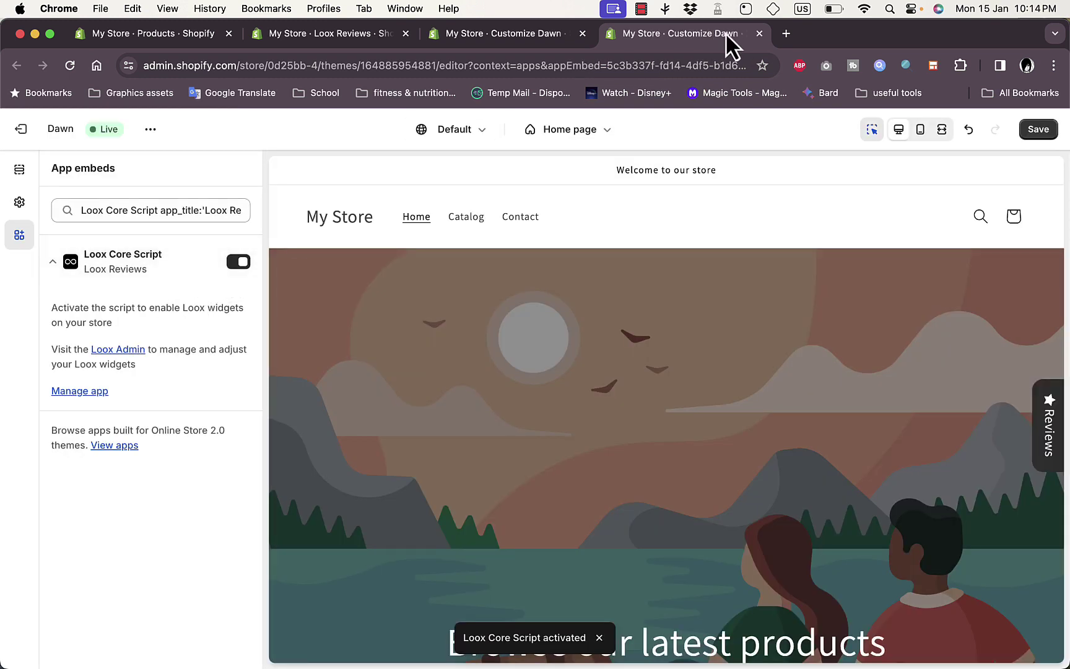
left_click(758, 34)
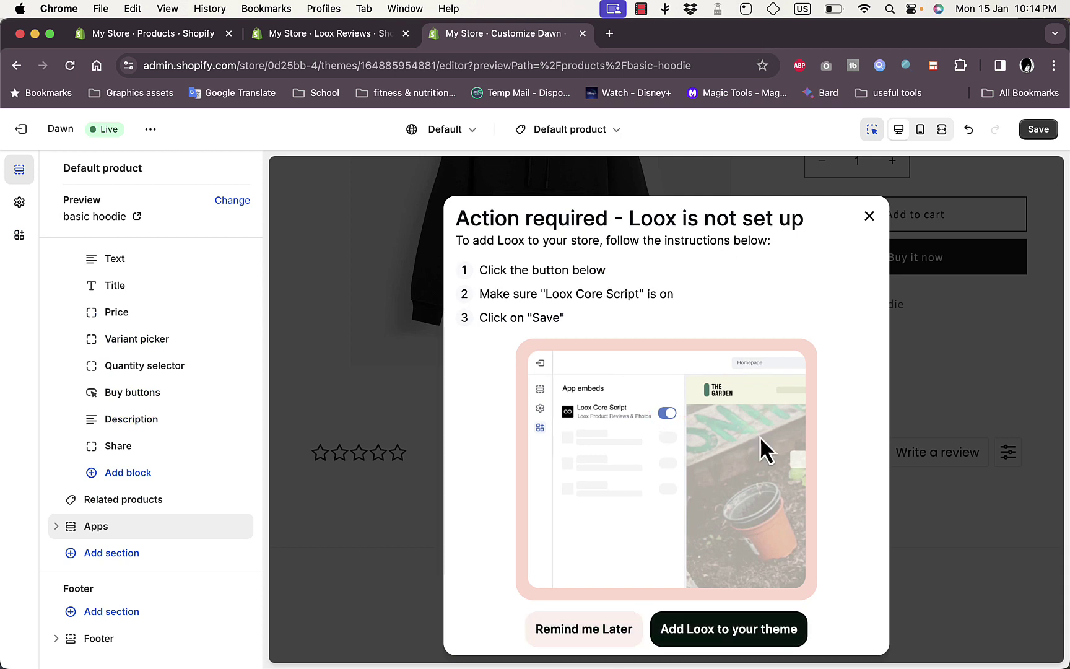
left_click(868, 216)
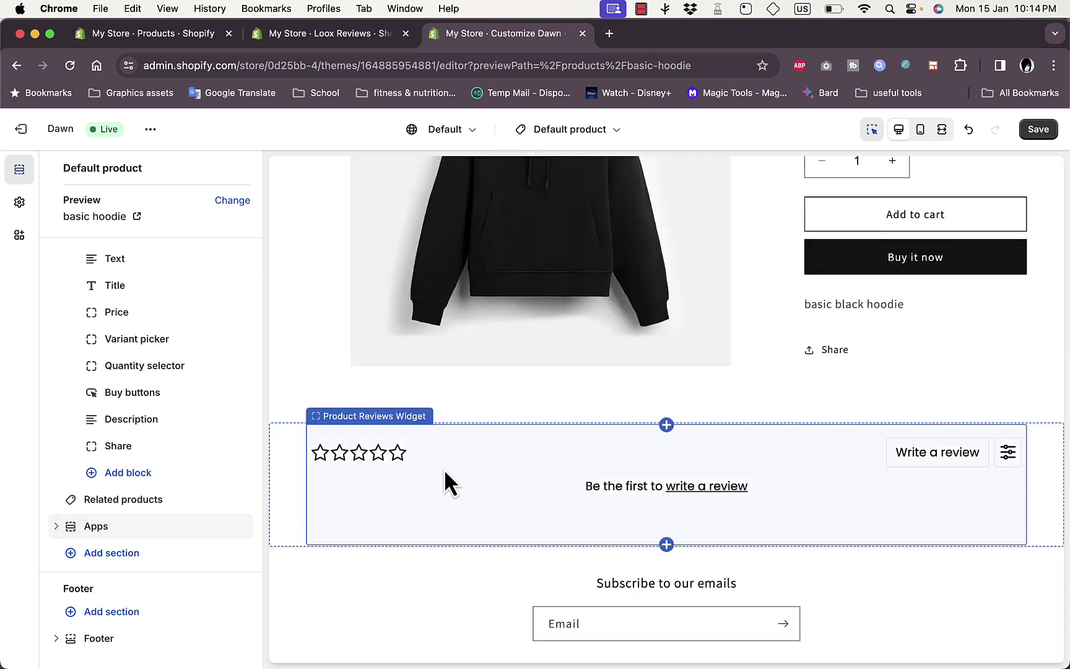
mouse_move(151, 526)
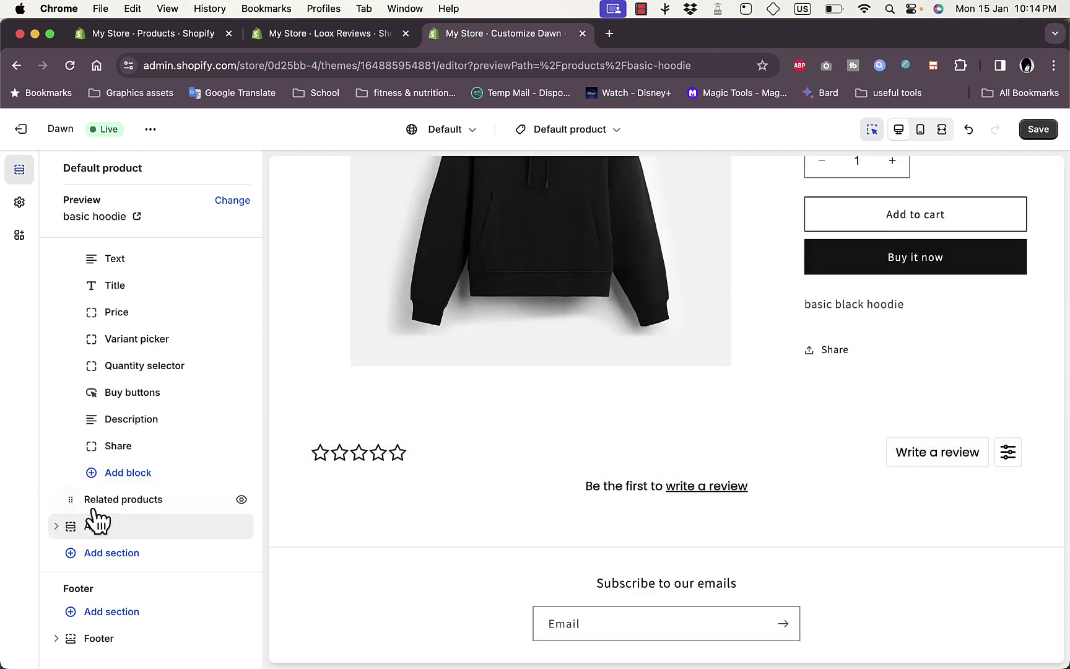
Step: Confirm the widget under Apps in the theme editor, then advance Loox setup
left_click(55, 526)
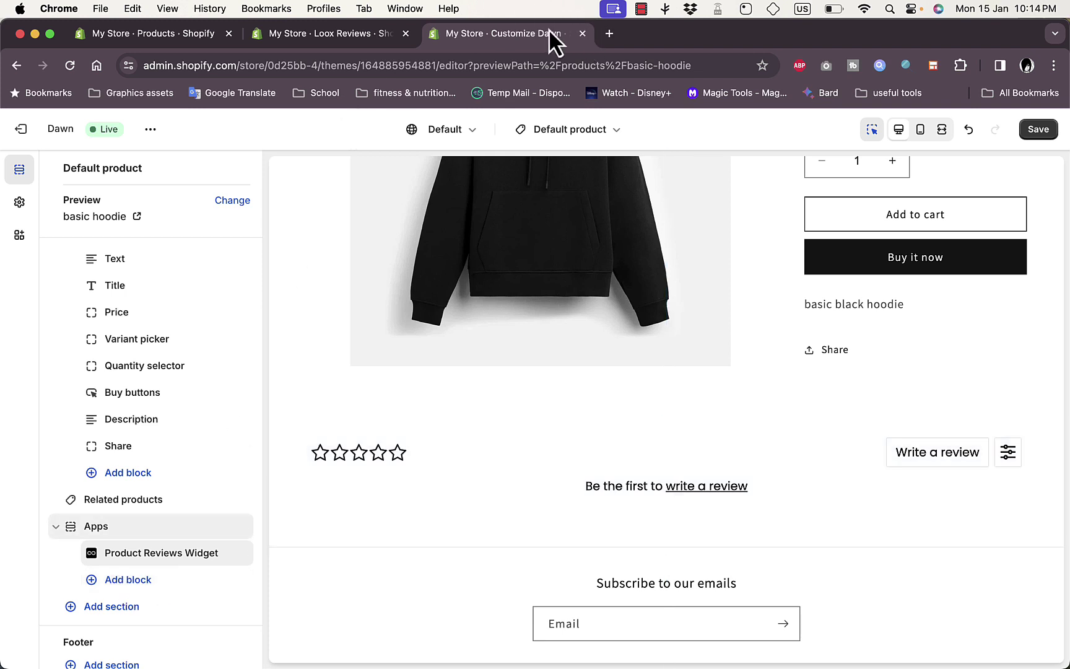
left_click(338, 38)
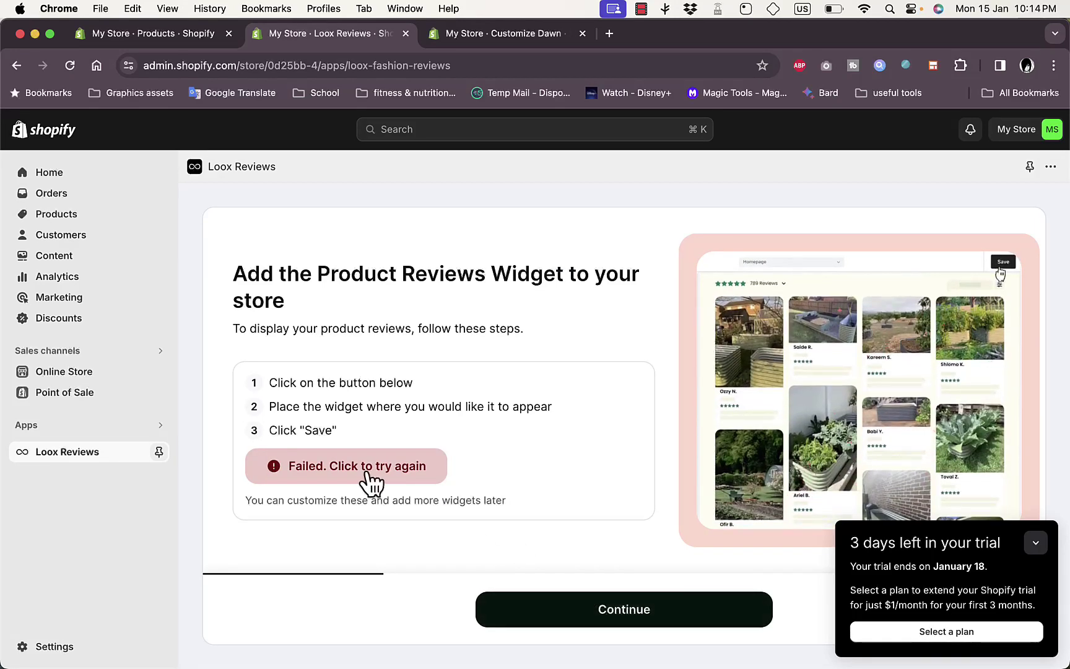
left_click(550, 39)
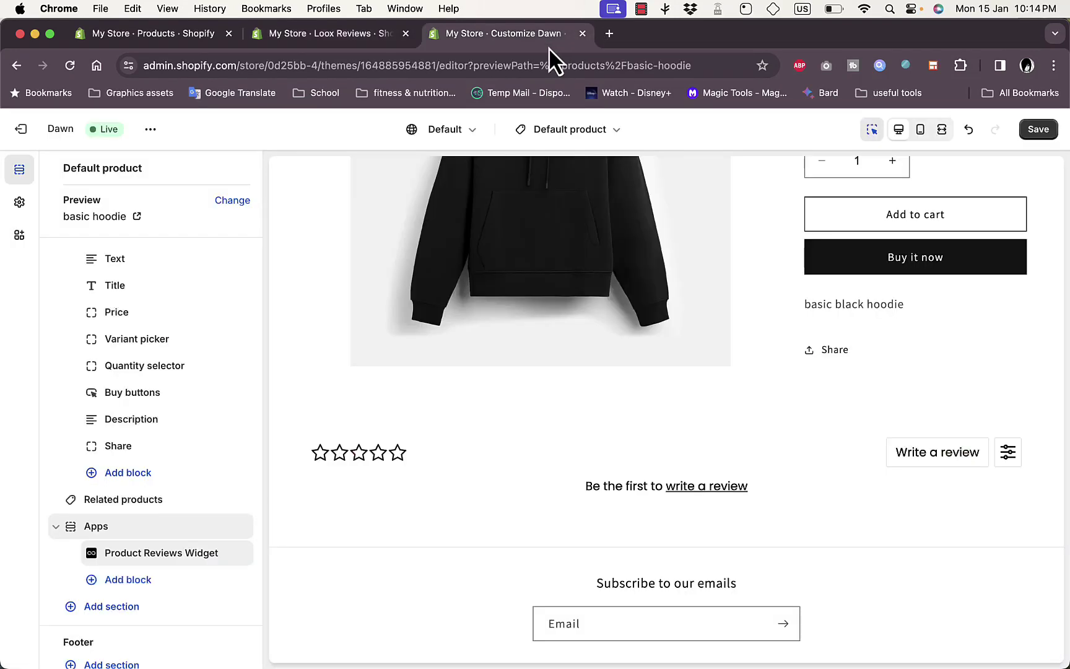
left_click(323, 36)
left_click(598, 611)
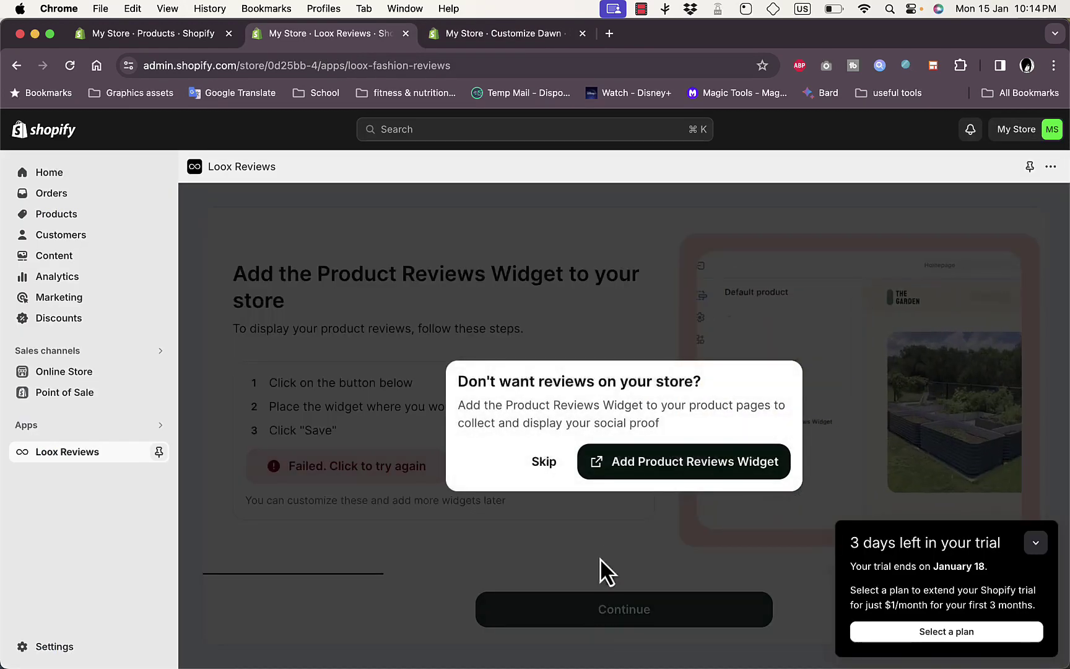
Step: Add the Loox Rating Widget to the hoodie product page and continue to the language step
left_click(544, 471)
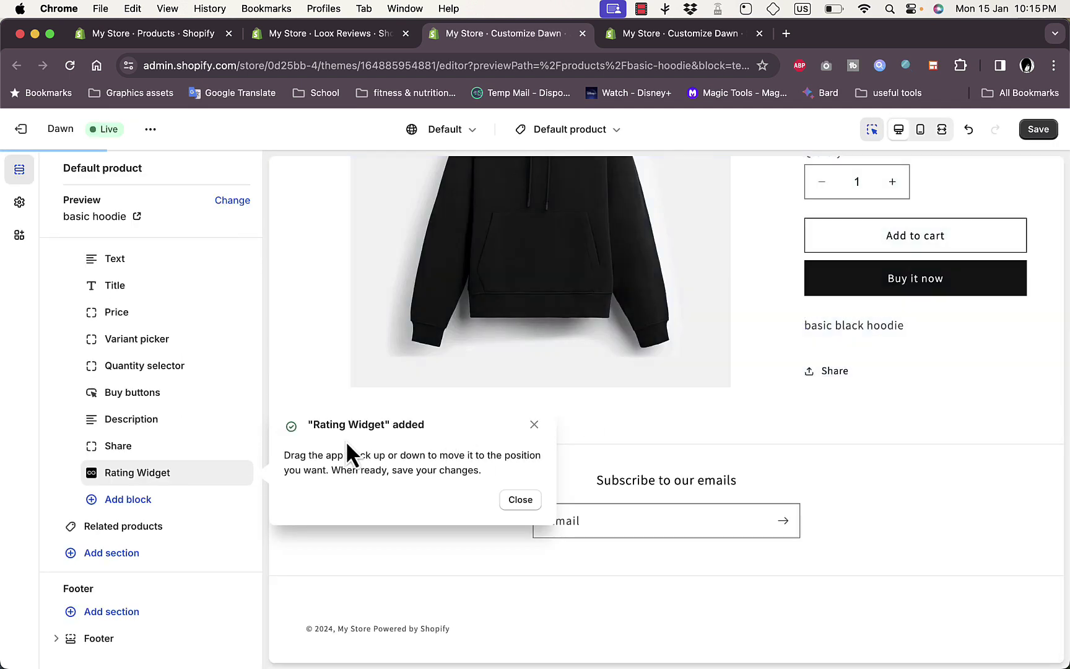
mouse_move(167, 472)
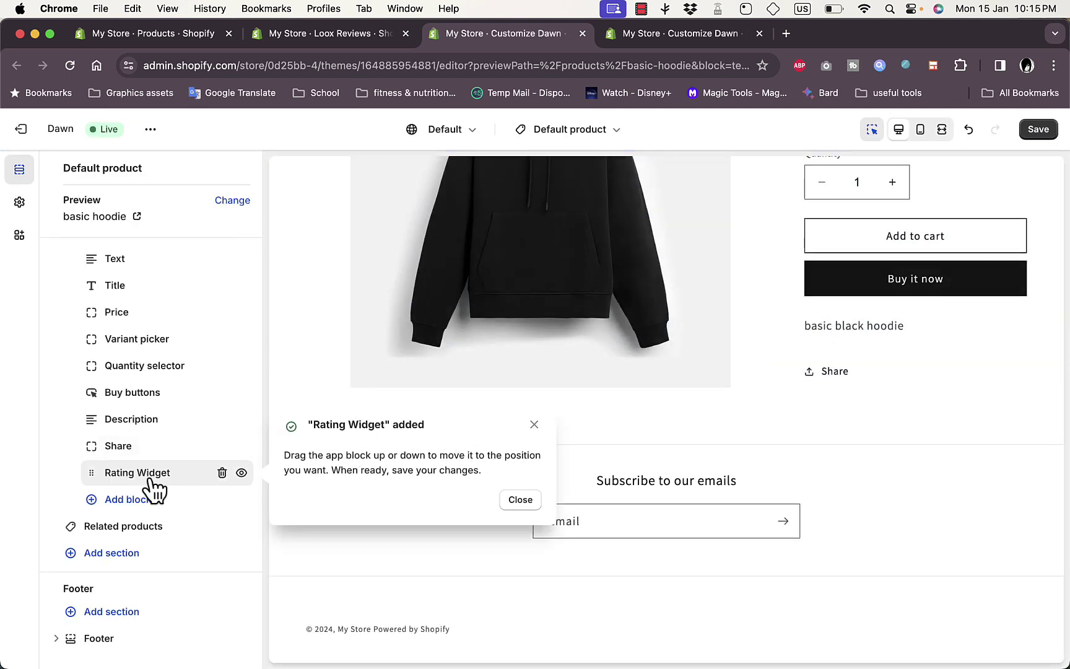
left_click(533, 424)
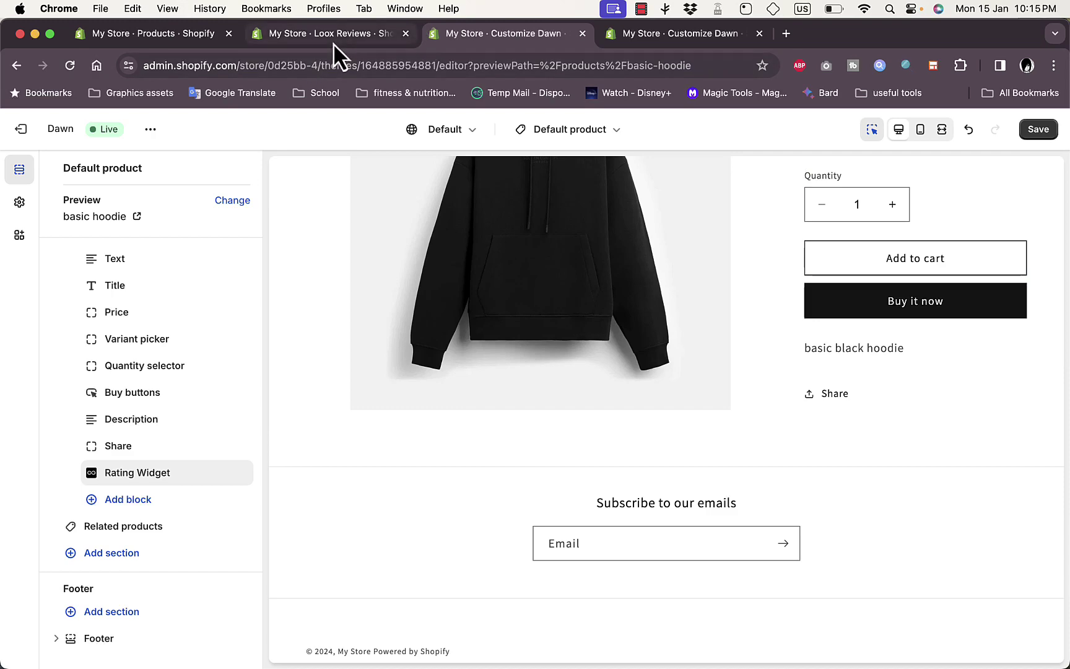
left_click(334, 34)
left_click(616, 607)
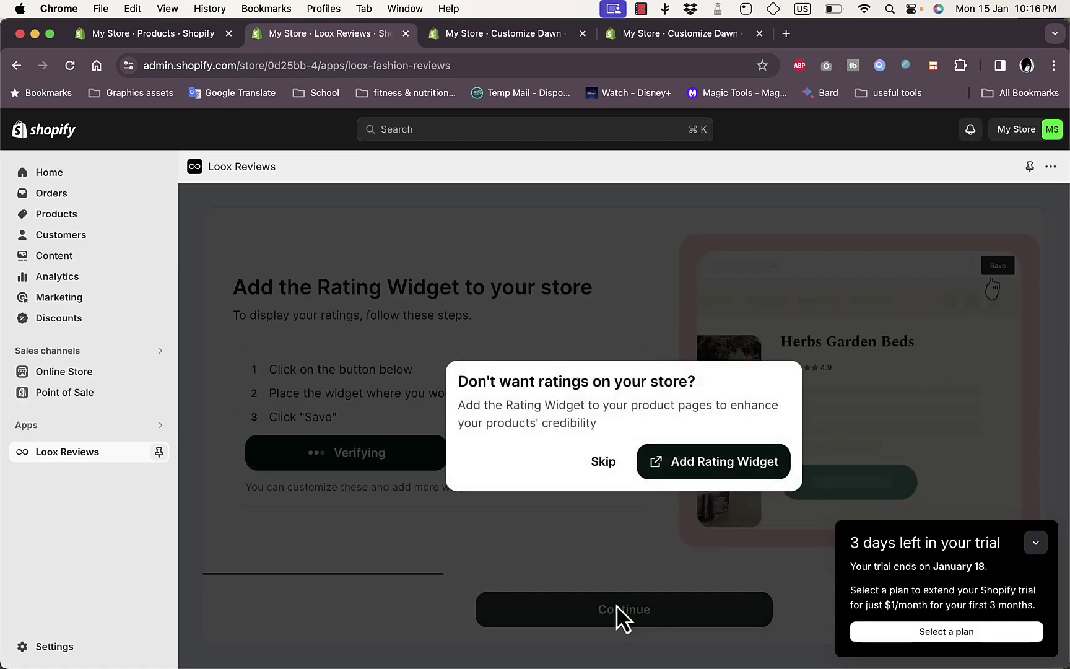
Step: Keep English as the language and choose the grid reviews widget layout
left_click(601, 464)
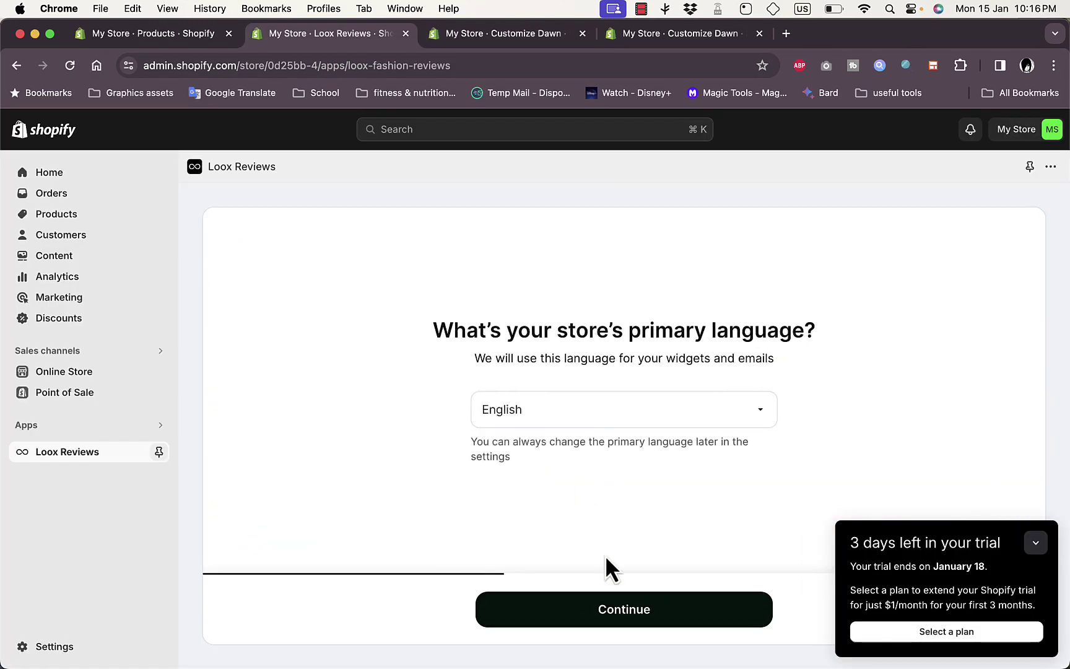
left_click(639, 624)
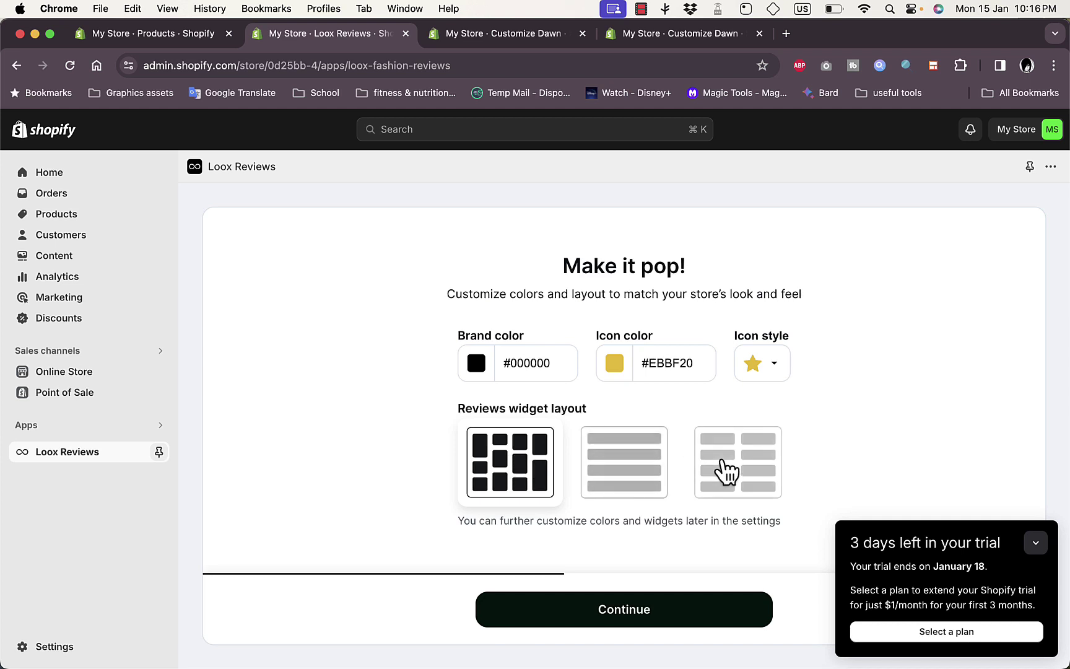
left_click(608, 471)
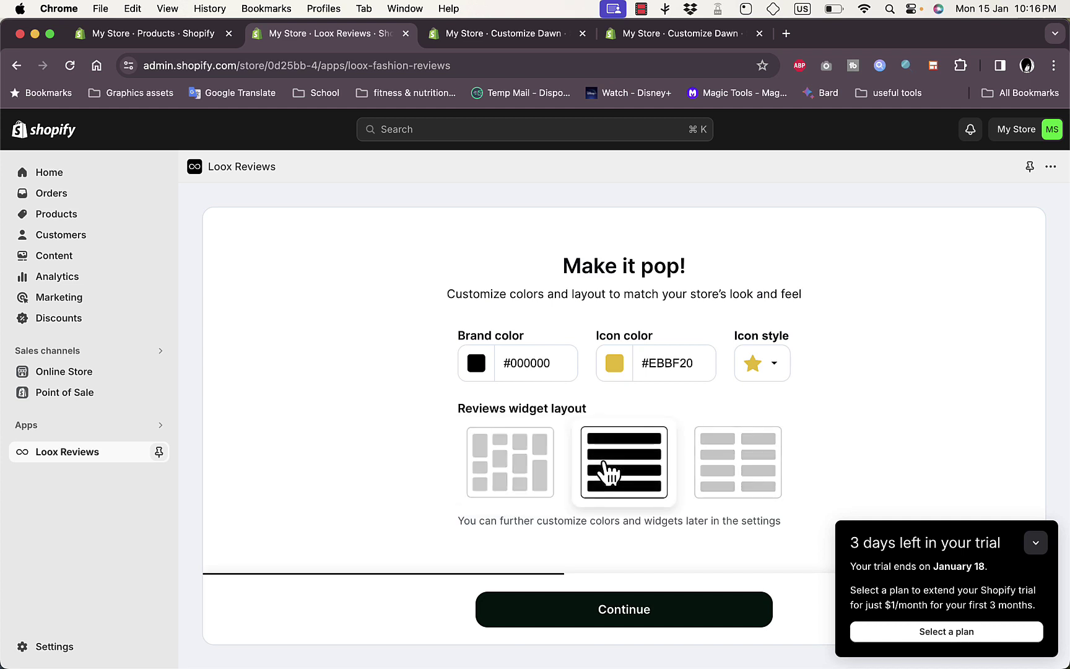
left_click(545, 463)
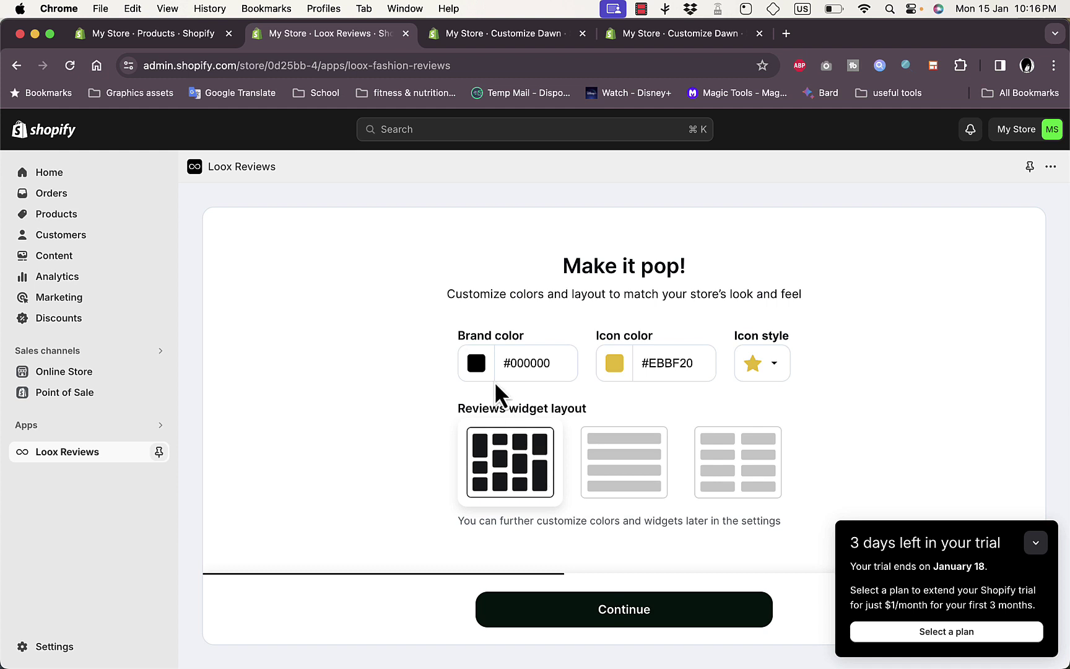
Step: Set brand color red (#ff0606), icon color green (#46eb21), and the Fire icon style
left_click(476, 364)
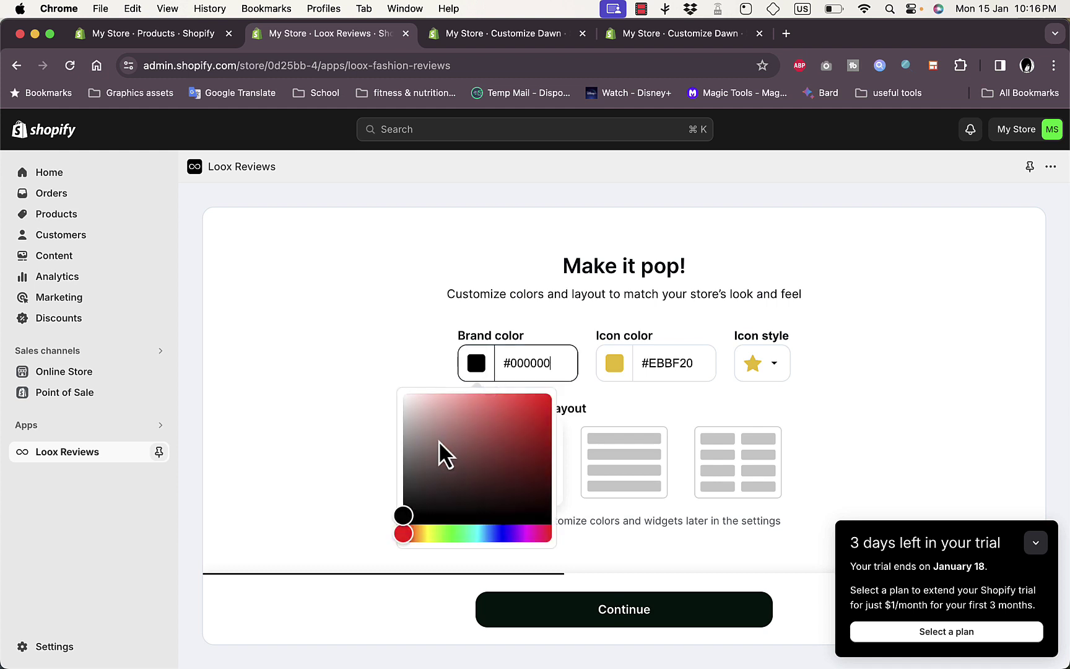
left_click(499, 413)
left_click_drag(499, 415, 549, 392)
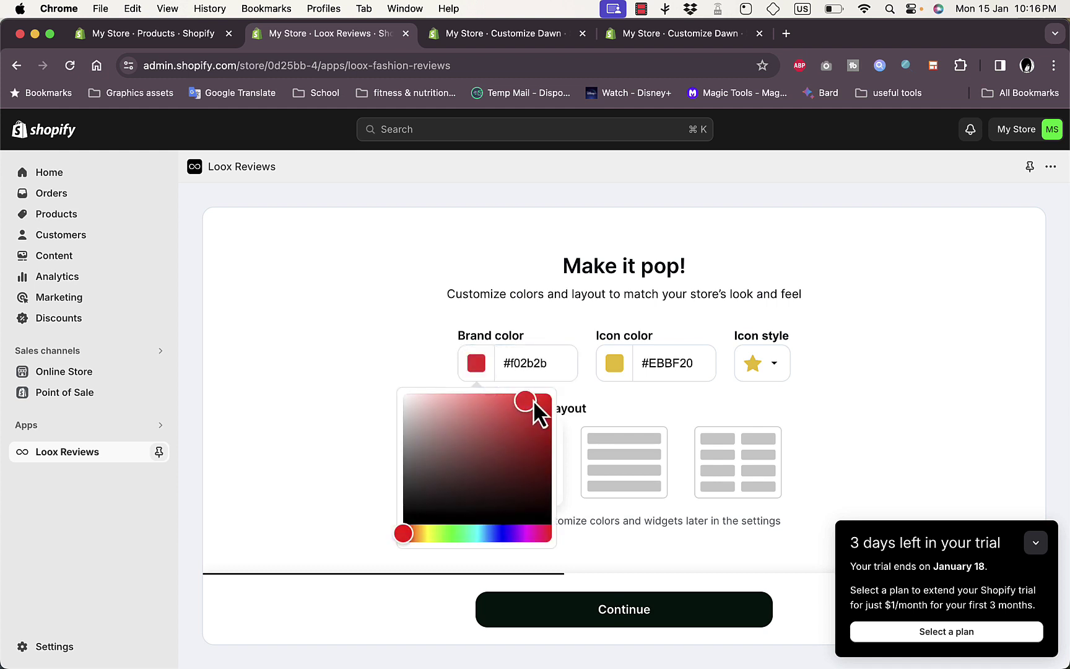
left_click(616, 373)
left_click(585, 531)
left_click(791, 412)
left_click(777, 366)
left_click(723, 421)
left_click(839, 404)
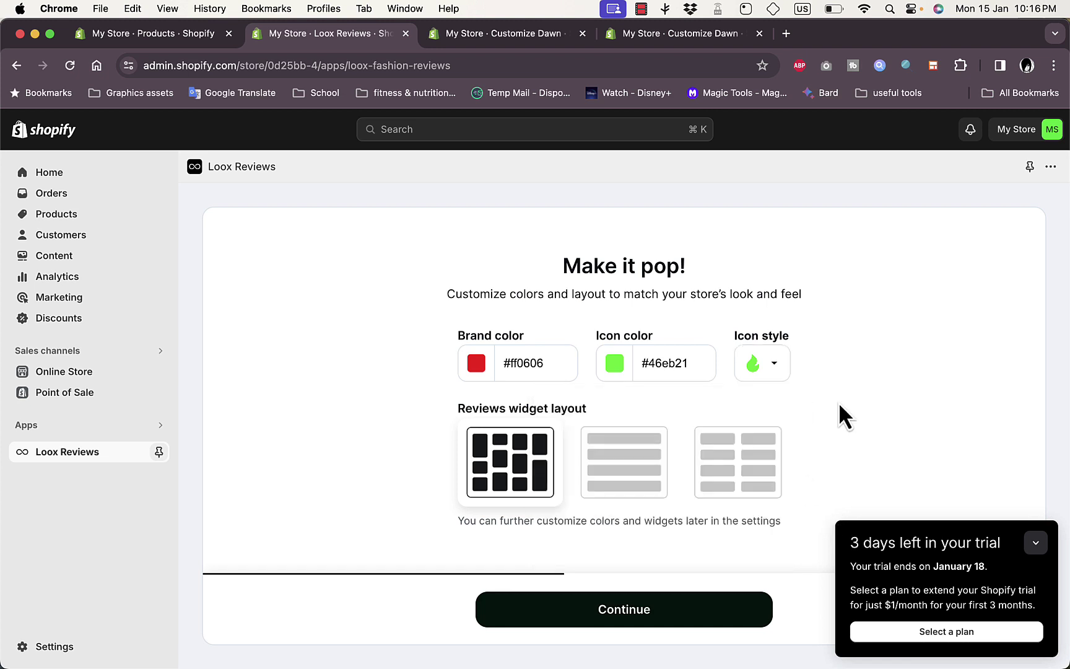
Step: Schedule review request emails for 5 days after Fulfillment
left_click(645, 615)
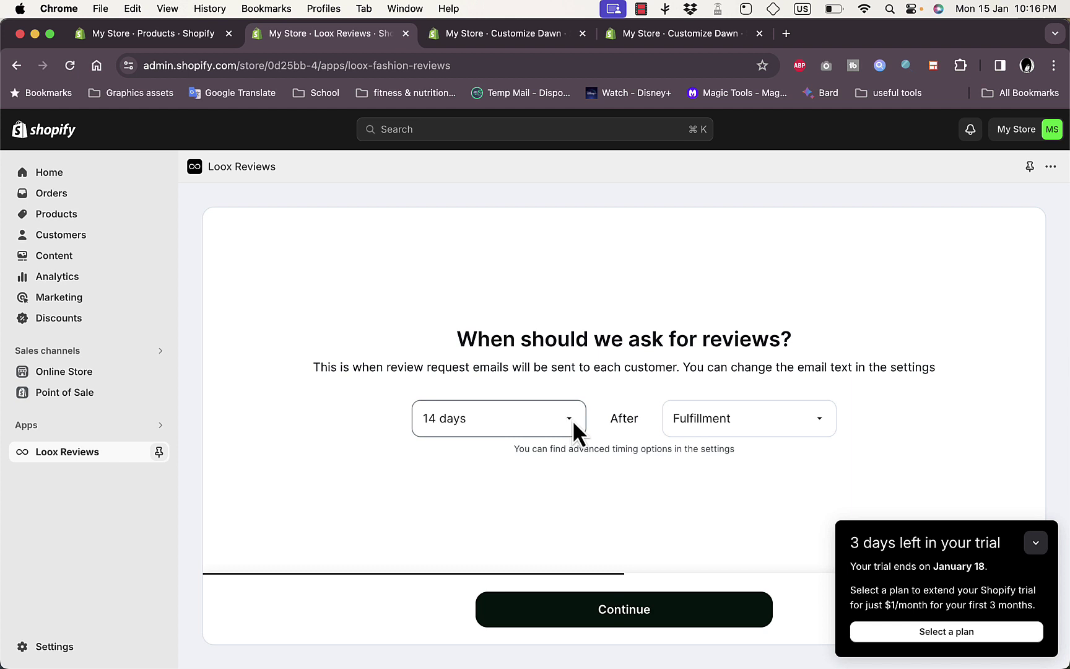
left_click(566, 422)
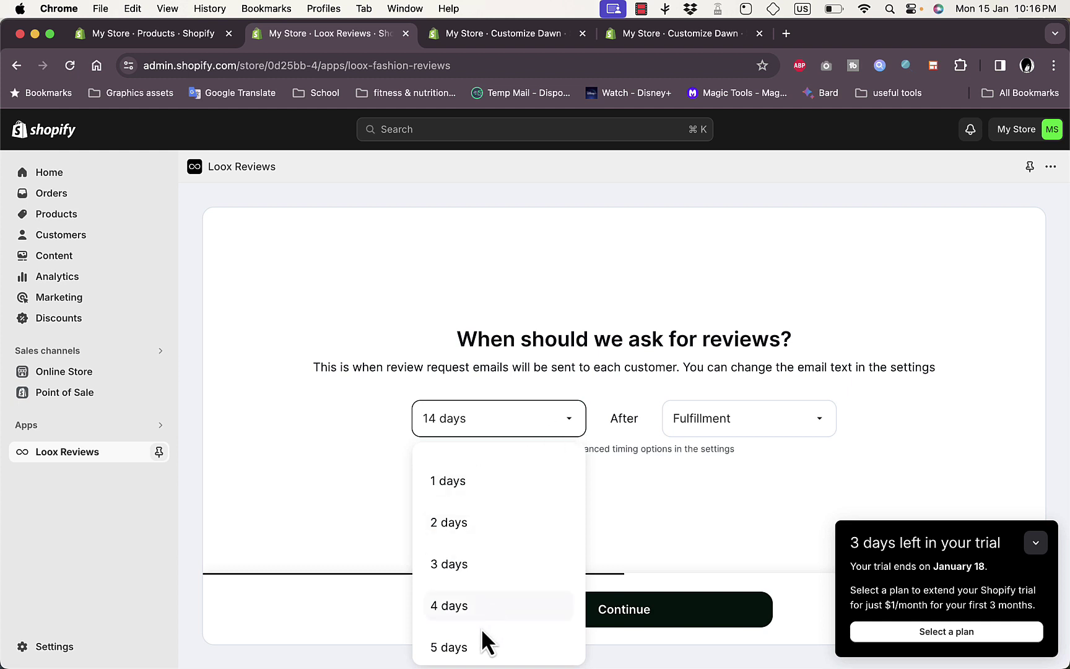
left_click(482, 644)
left_click(734, 420)
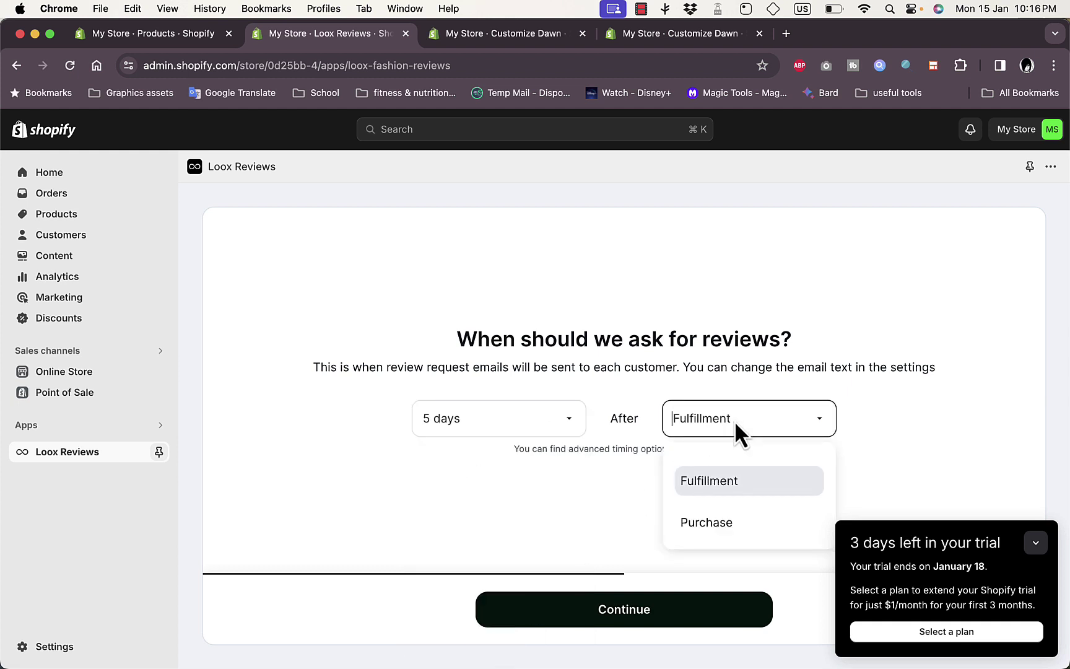
left_click(641, 484)
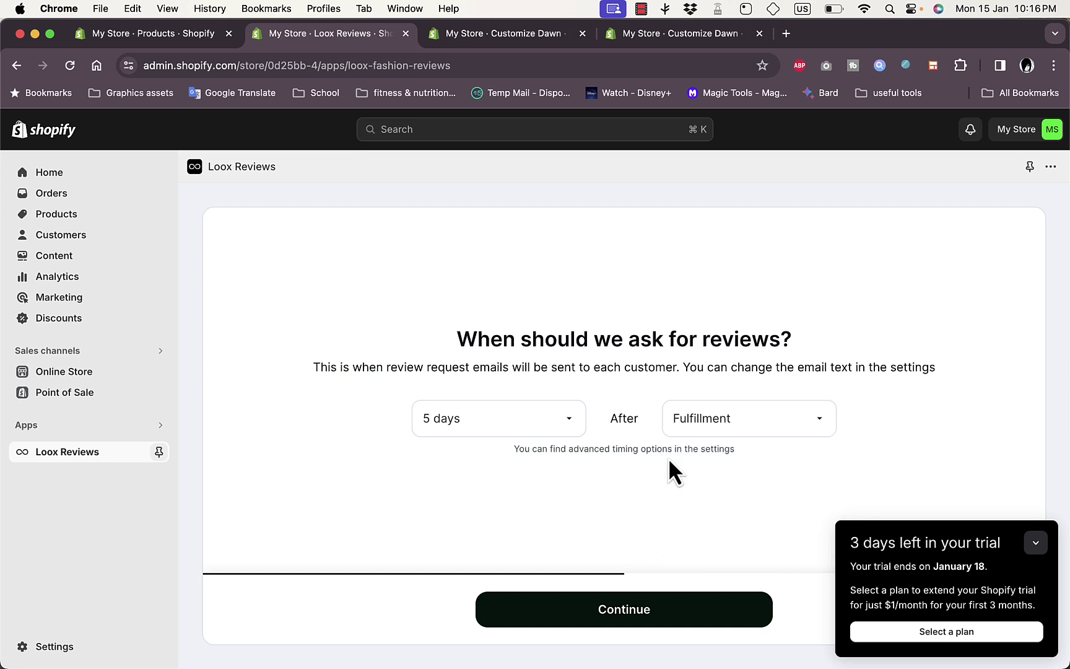
Step: Choose the '10% for photos | 15% for videos' review discount and continue
left_click(646, 620)
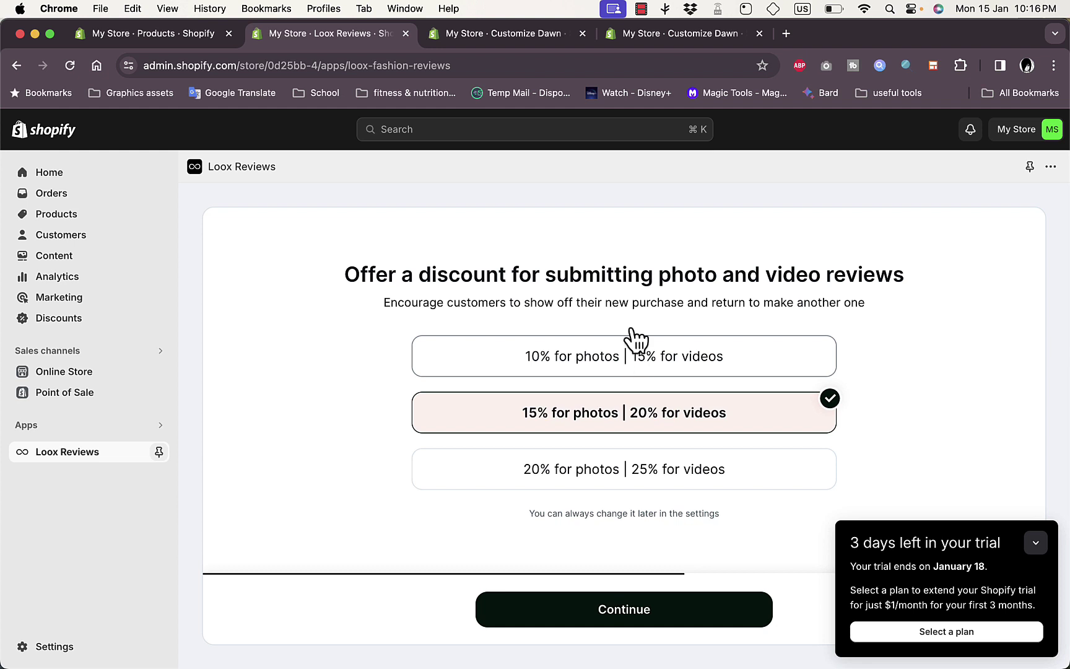
left_click(605, 370)
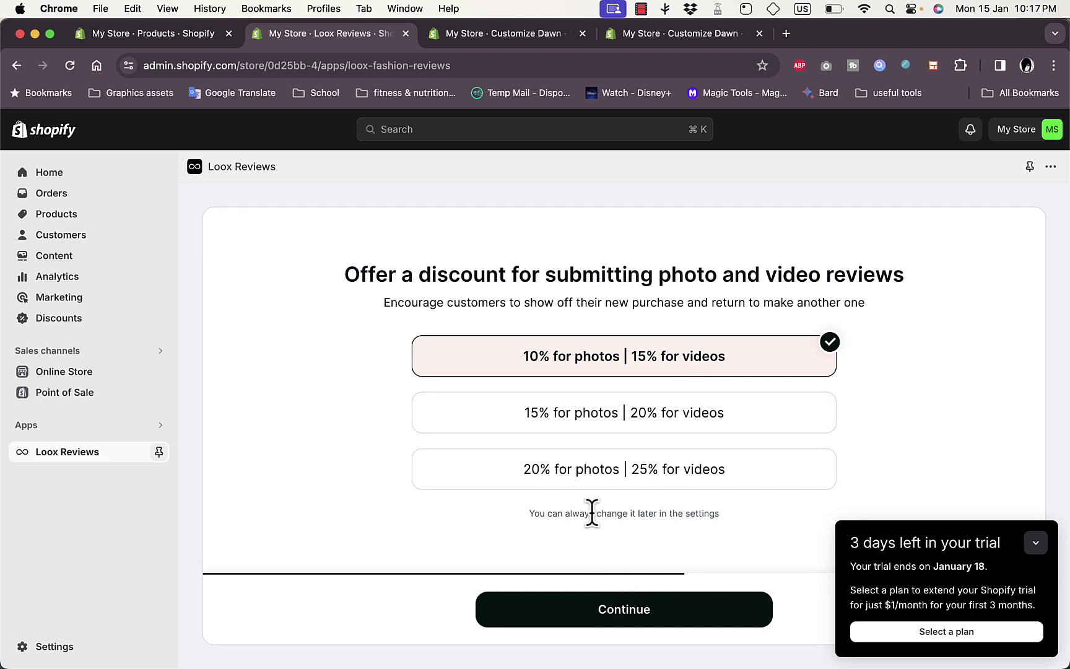
left_click(647, 616)
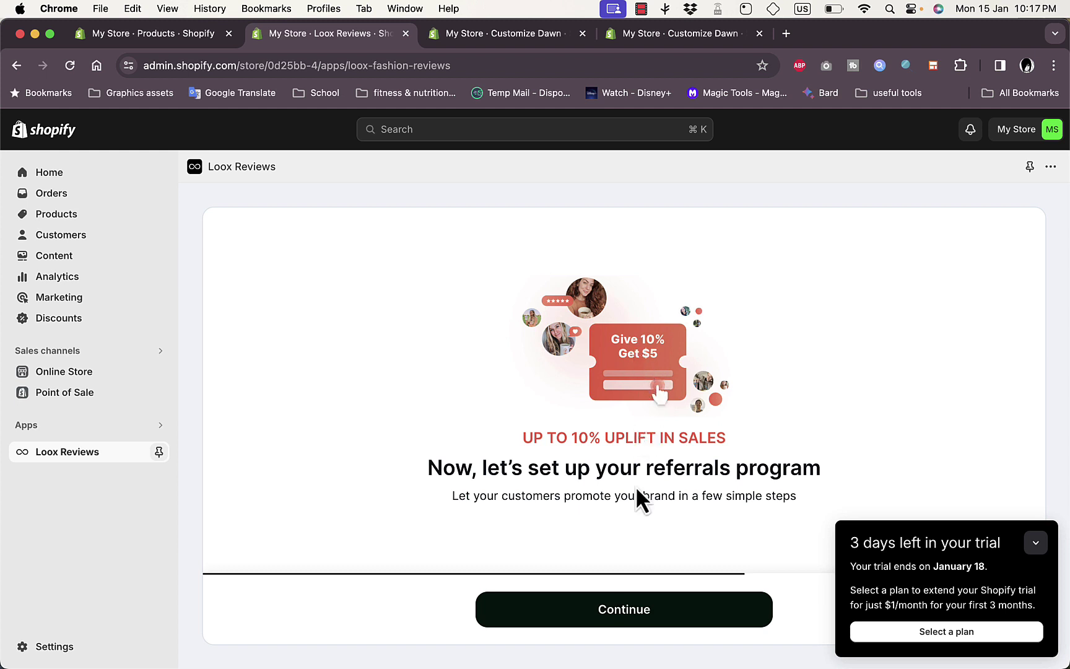
Step: Accept the 10% friend discount, LE 5 reward and referral widgets, answering 'Social media' in the survey
left_click(633, 619)
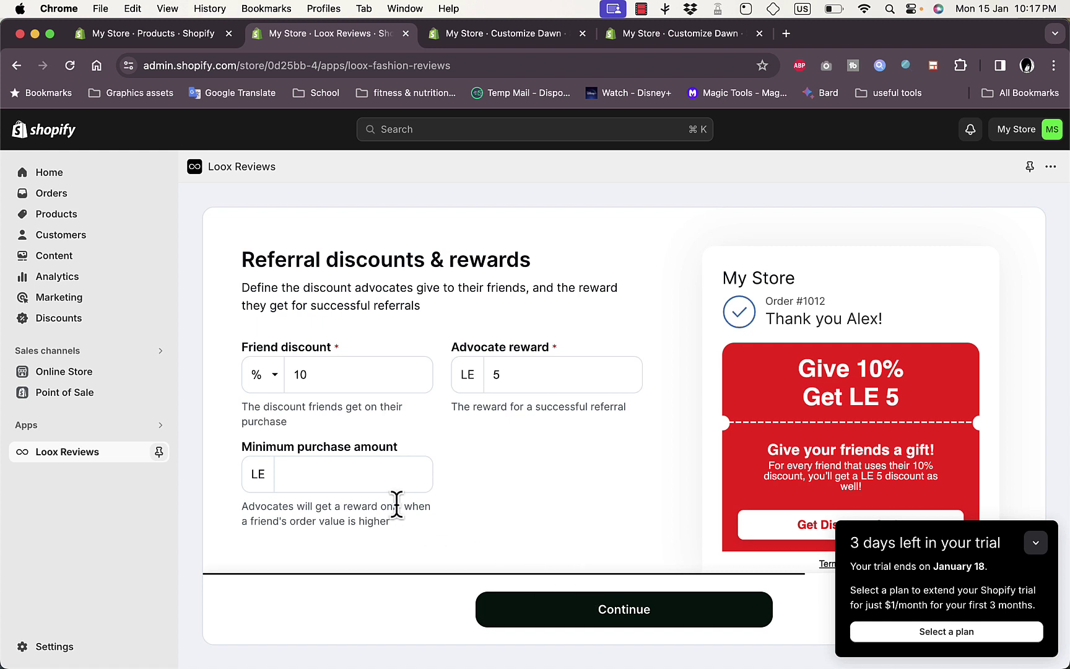
left_click(575, 615)
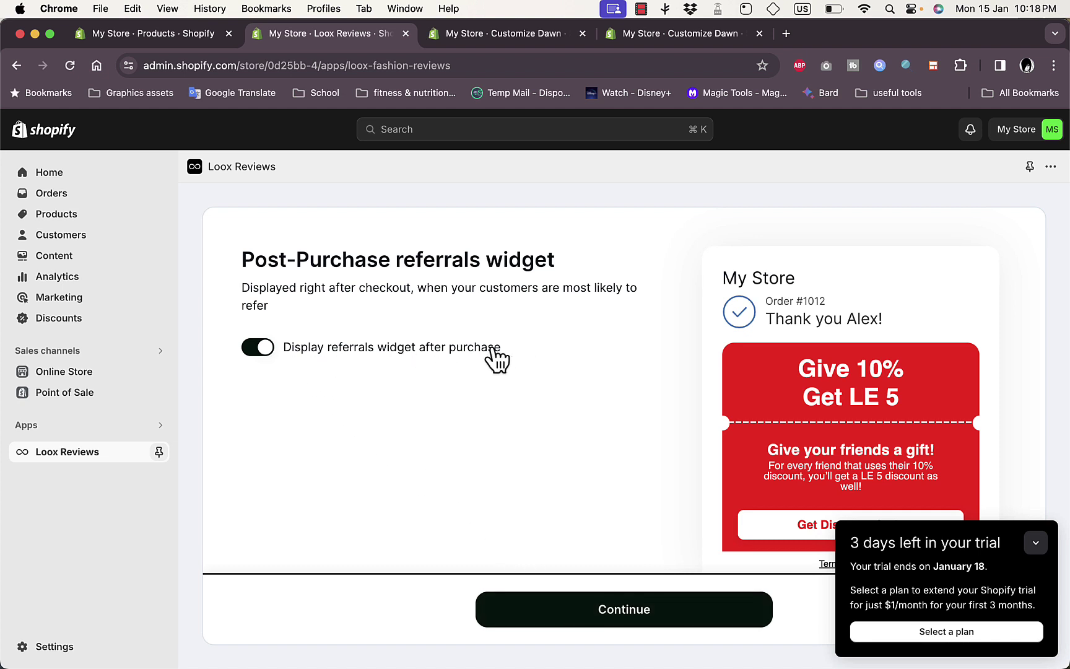
left_click(613, 609)
left_click(617, 624)
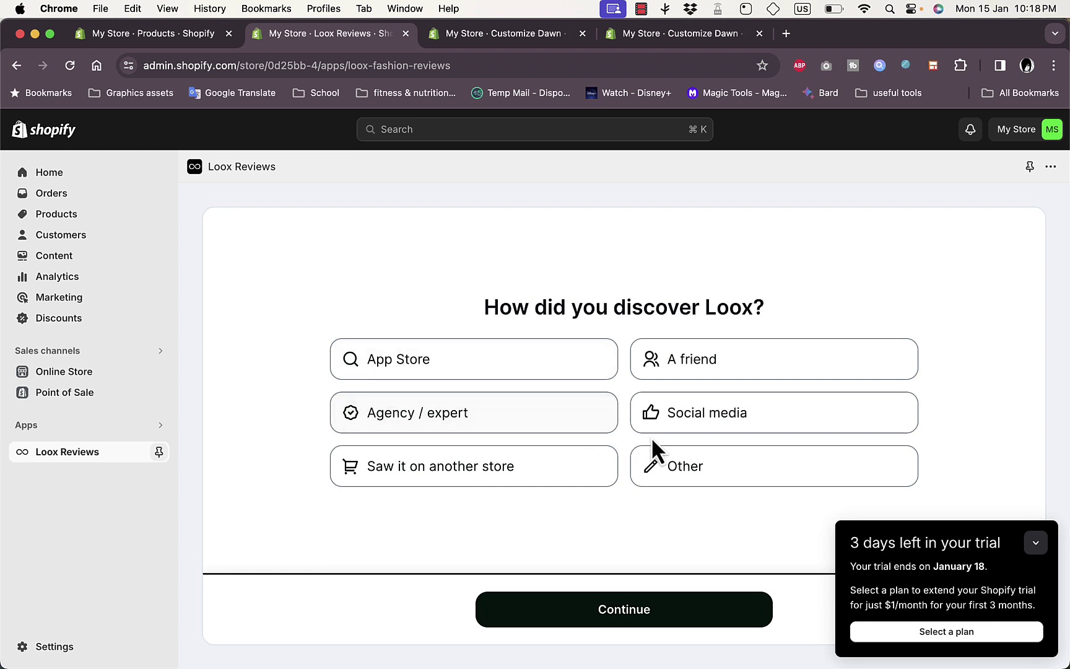
left_click(679, 413)
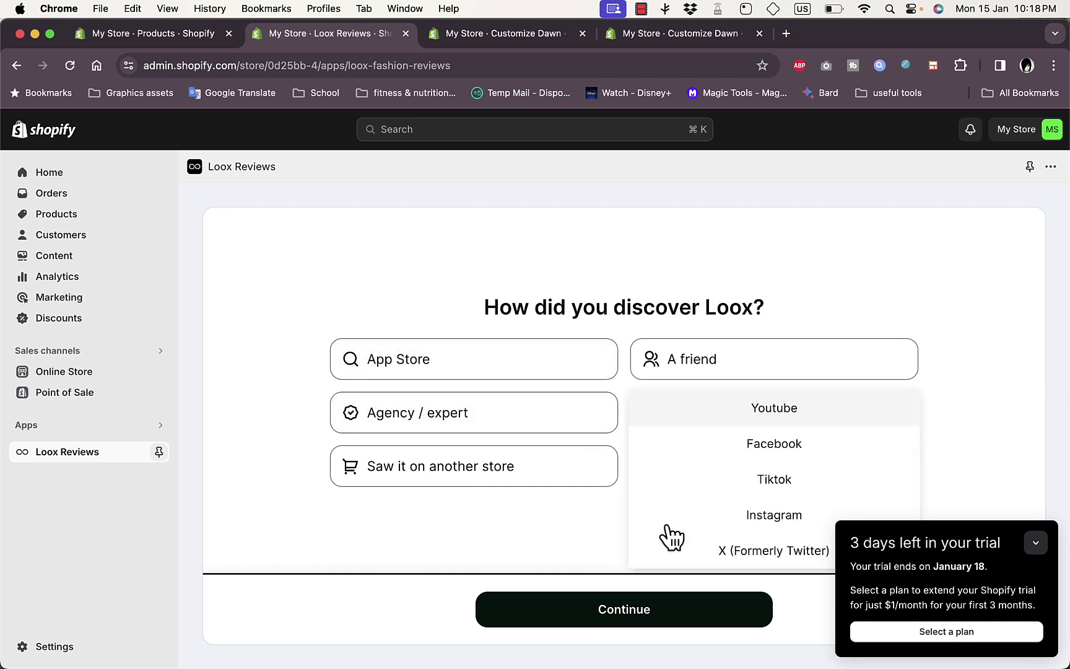
left_click(681, 367)
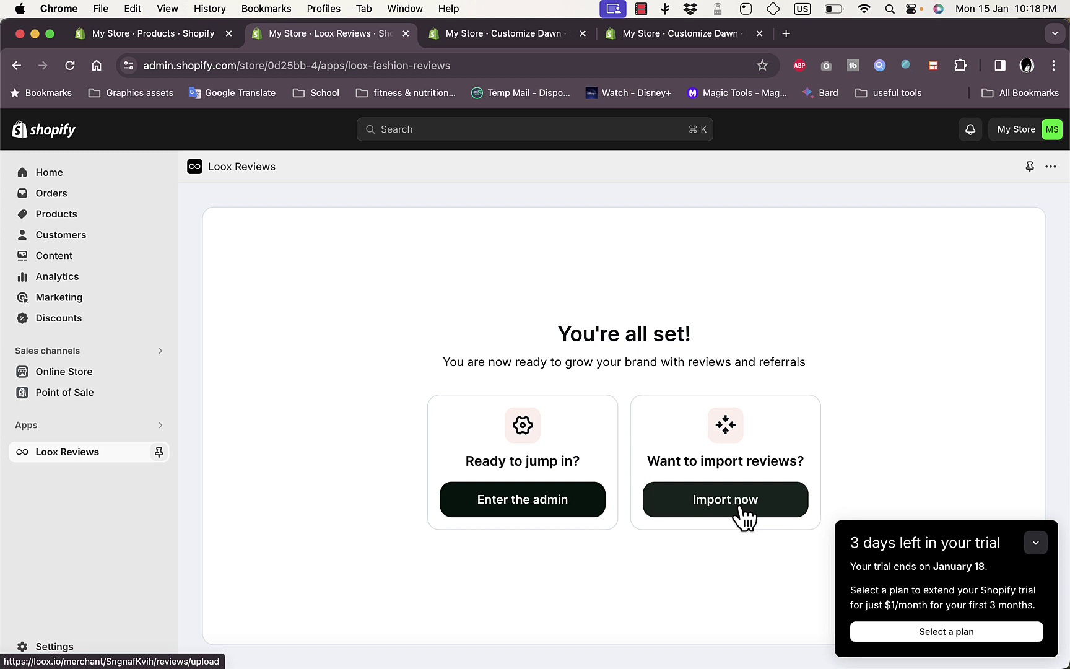
Step: Enter the Loox admin and close the extra Customize Dawn tab, leaving without saving
left_click(528, 514)
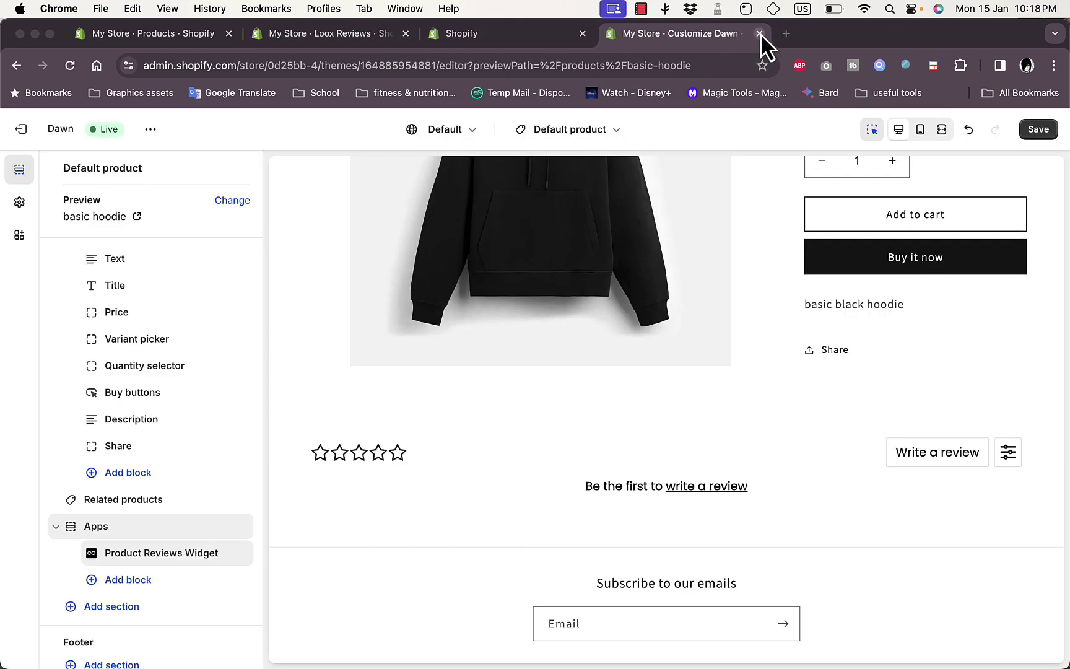
left_click(760, 33)
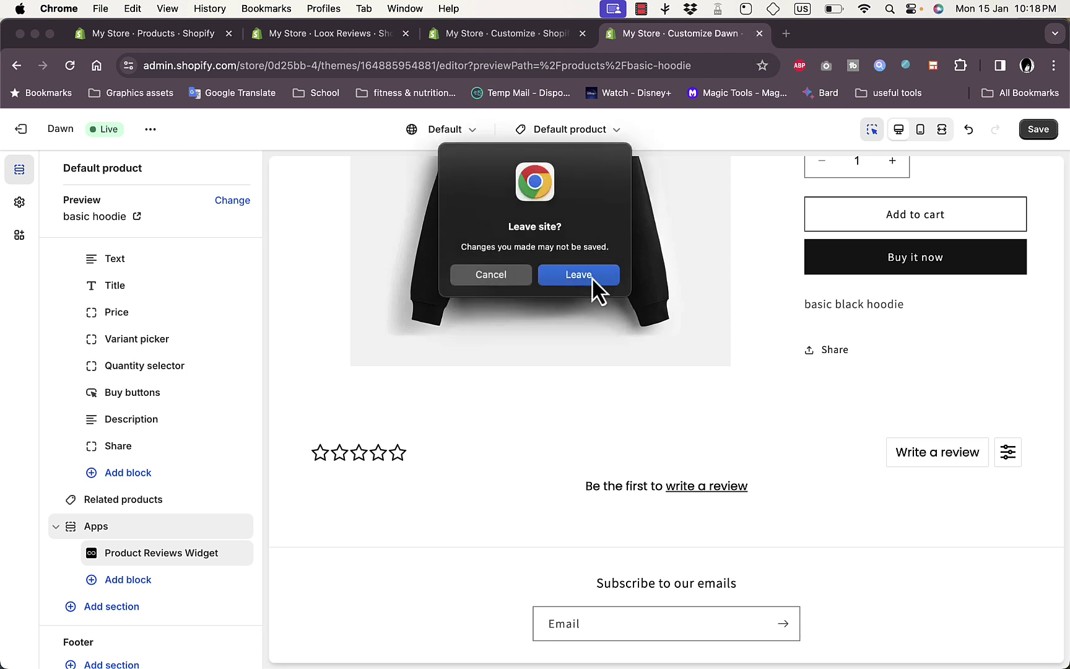
left_click(590, 277)
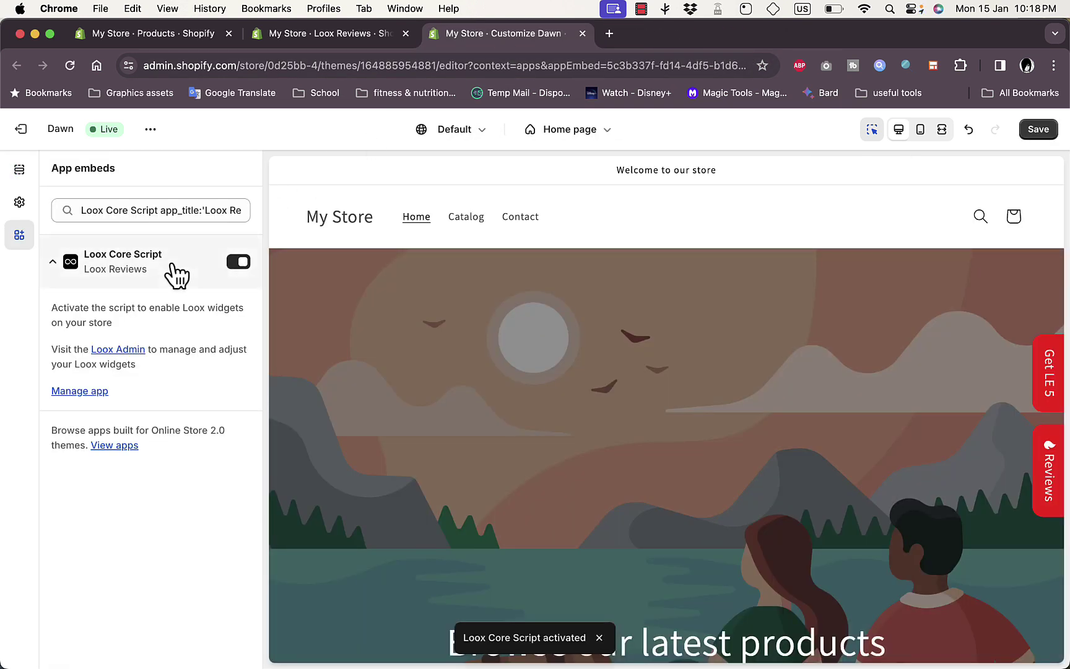
left_click(237, 265)
left_click(237, 264)
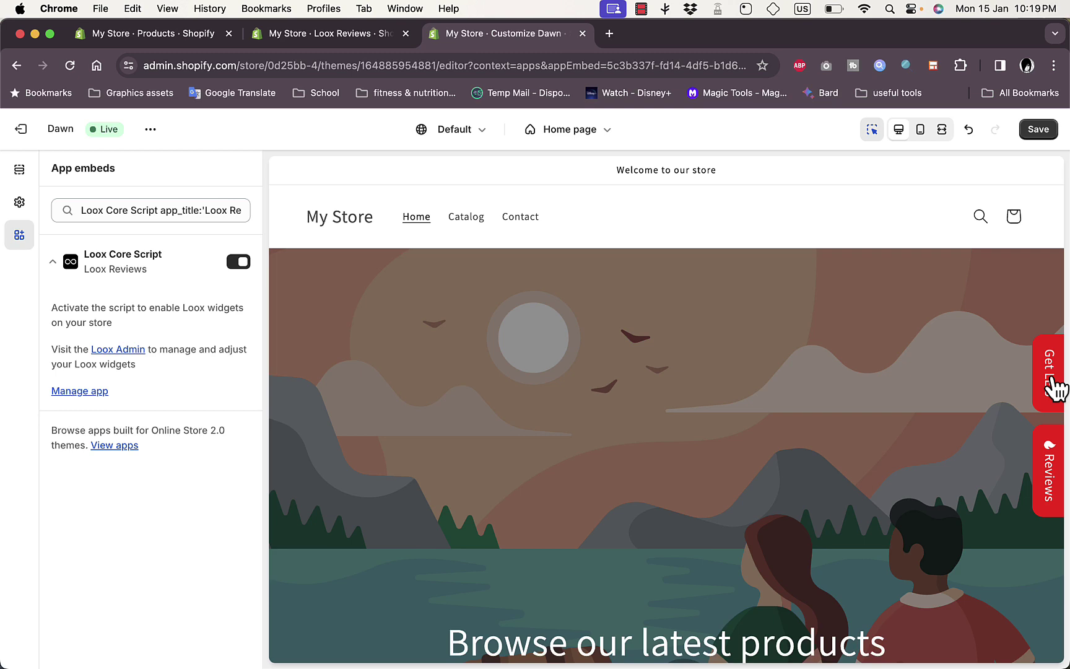
left_click(1055, 383)
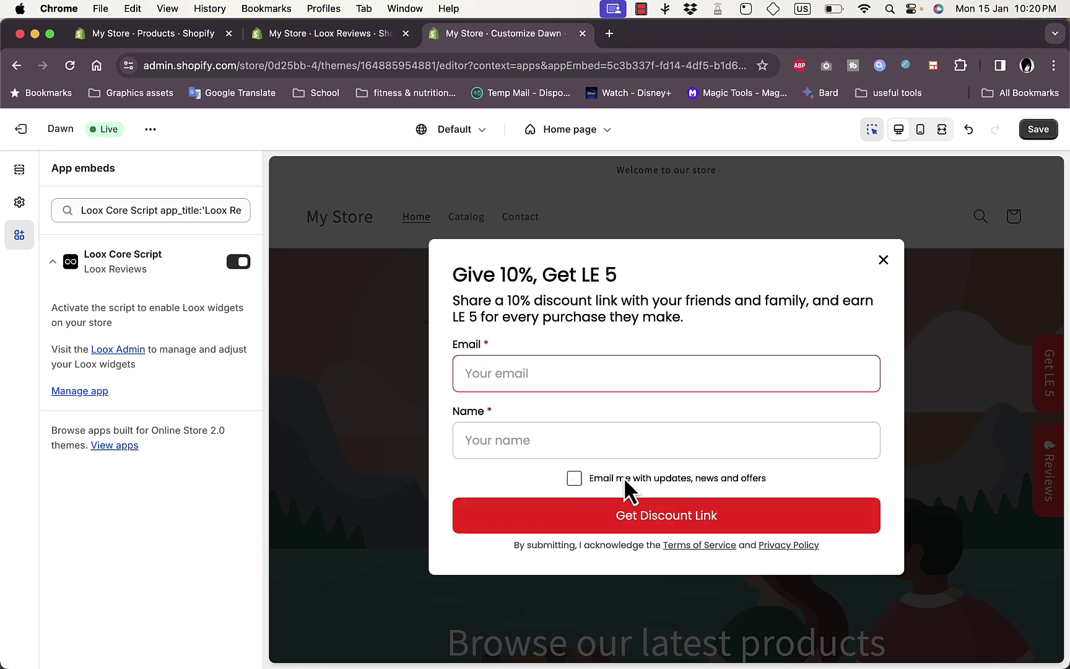
left_click(883, 260)
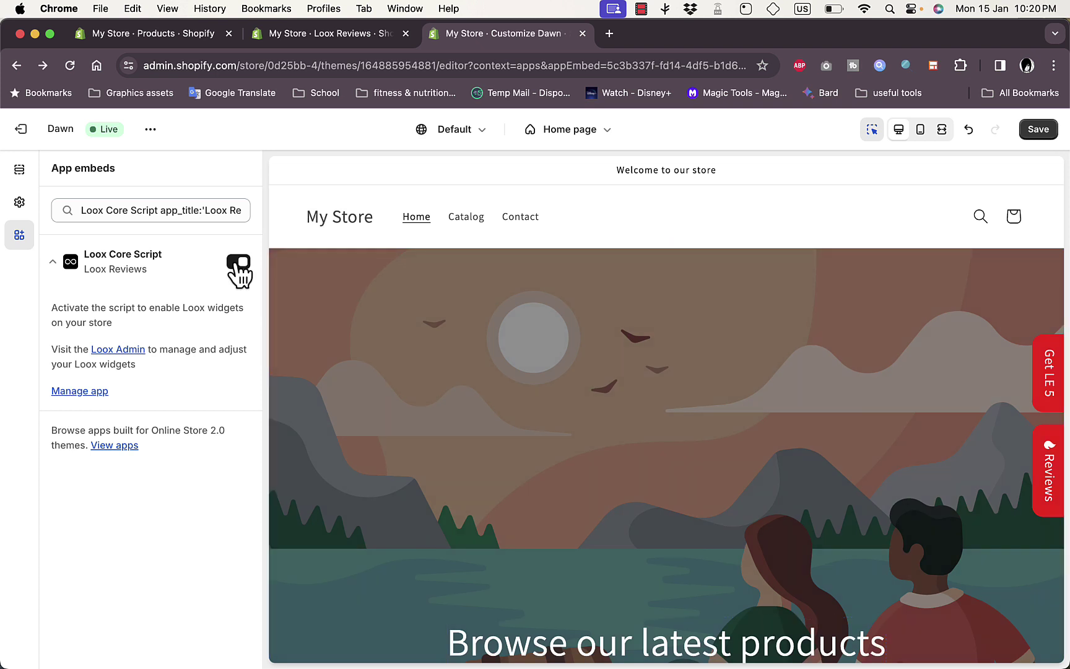
Step: Save the theme changes and open the basic hoodie product template
mouse_move(730, 214)
left_click(1033, 132)
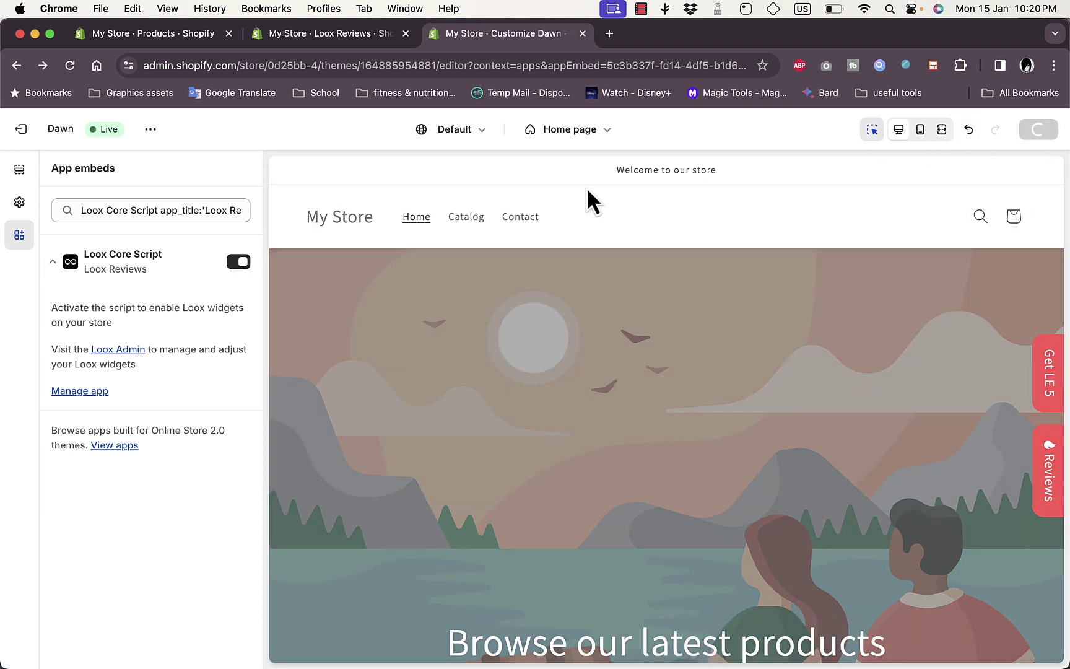
scroll(575, 195, "down", 5)
scroll(575, 195, "down", 7)
scroll(460, 306, "down", 10)
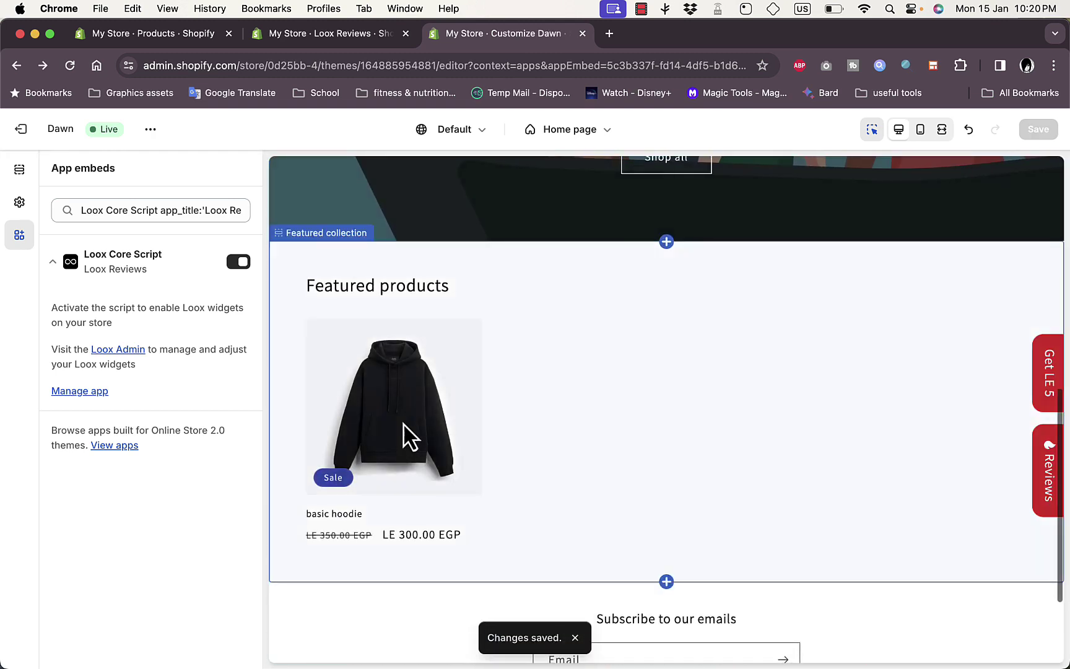
left_click(444, 363)
Step: Add the Rating Widget (Loox Reviews) block to the hoodie's Product information section
scroll(179, 533, "down", 3)
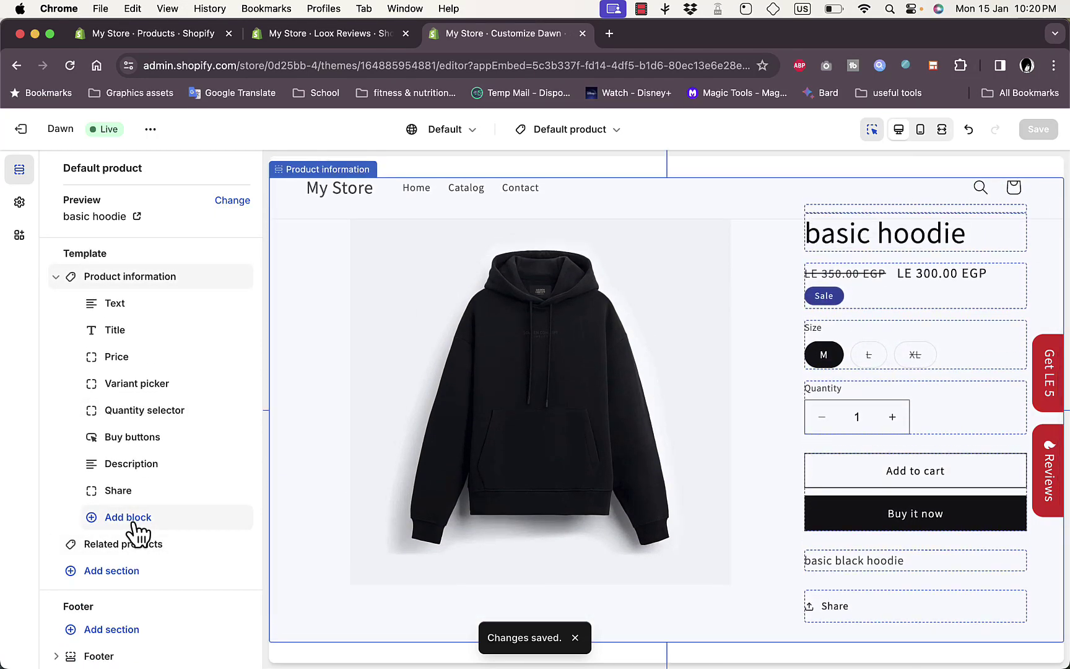
left_click(131, 522)
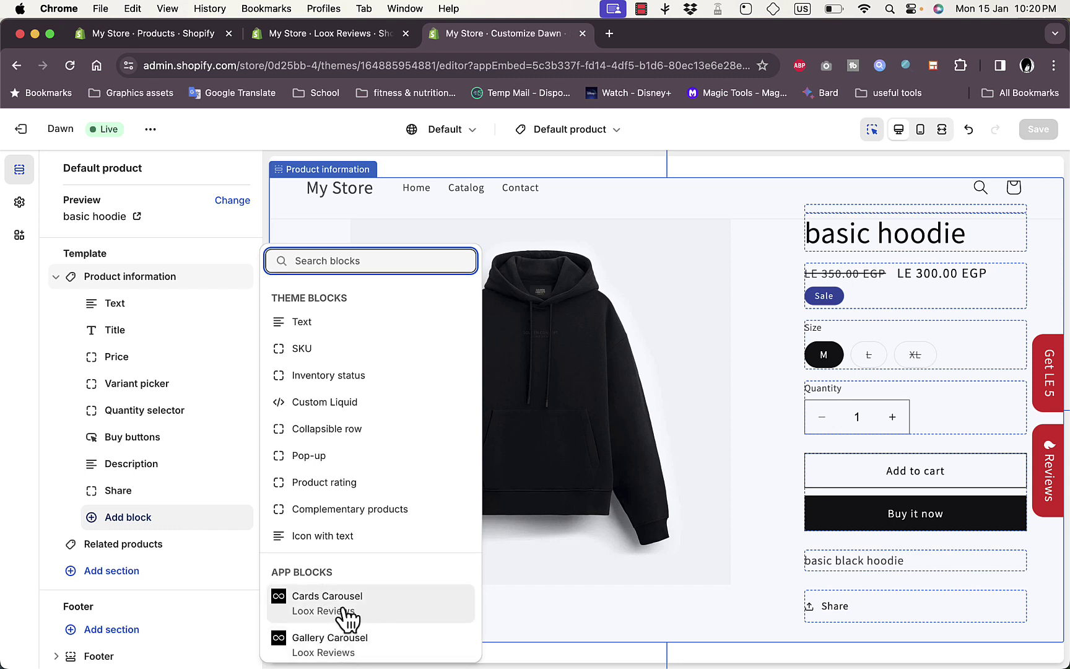
scroll(346, 616, "down", 1)
scroll(347, 616, "down", 4)
scroll(349, 615, "down", 3)
scroll(351, 557, "down", 1)
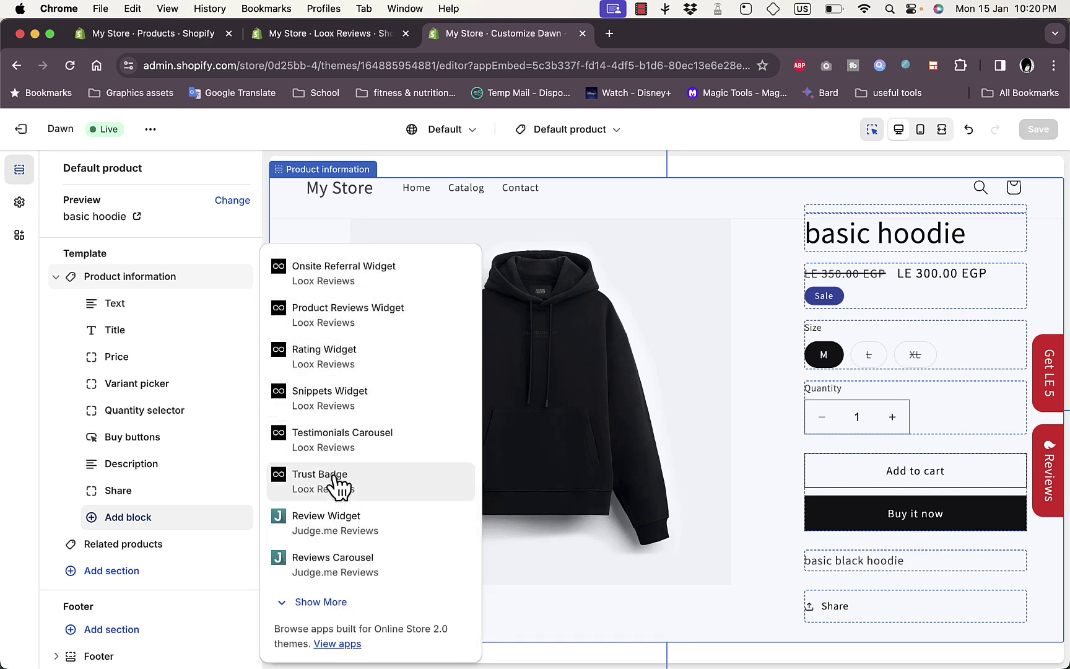
left_click(326, 364)
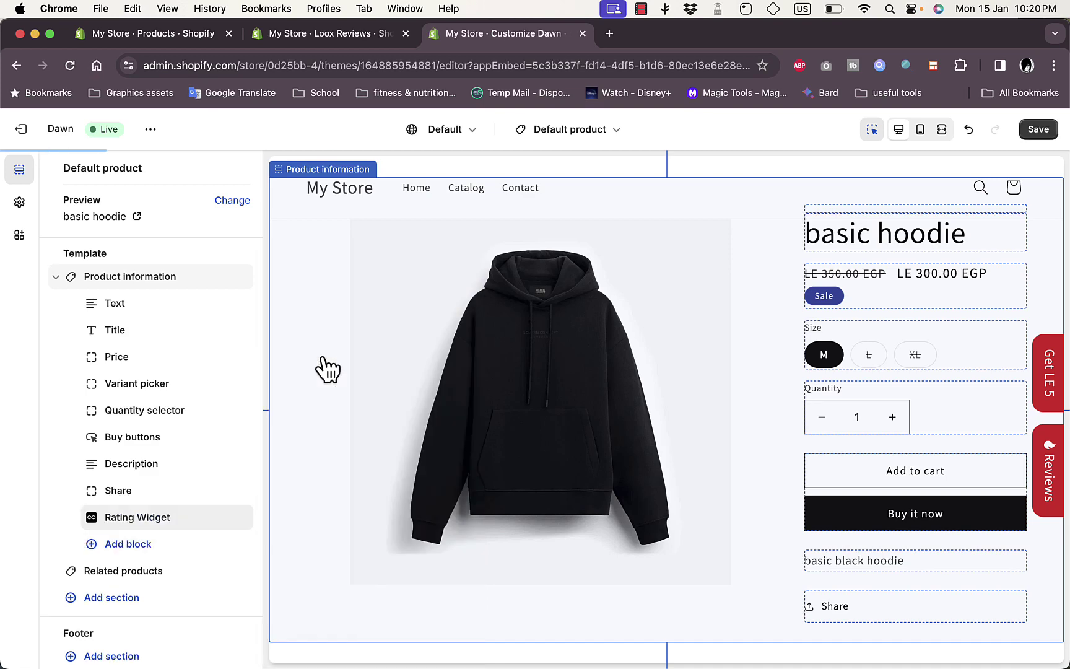
scroll(644, 467, "down", 5)
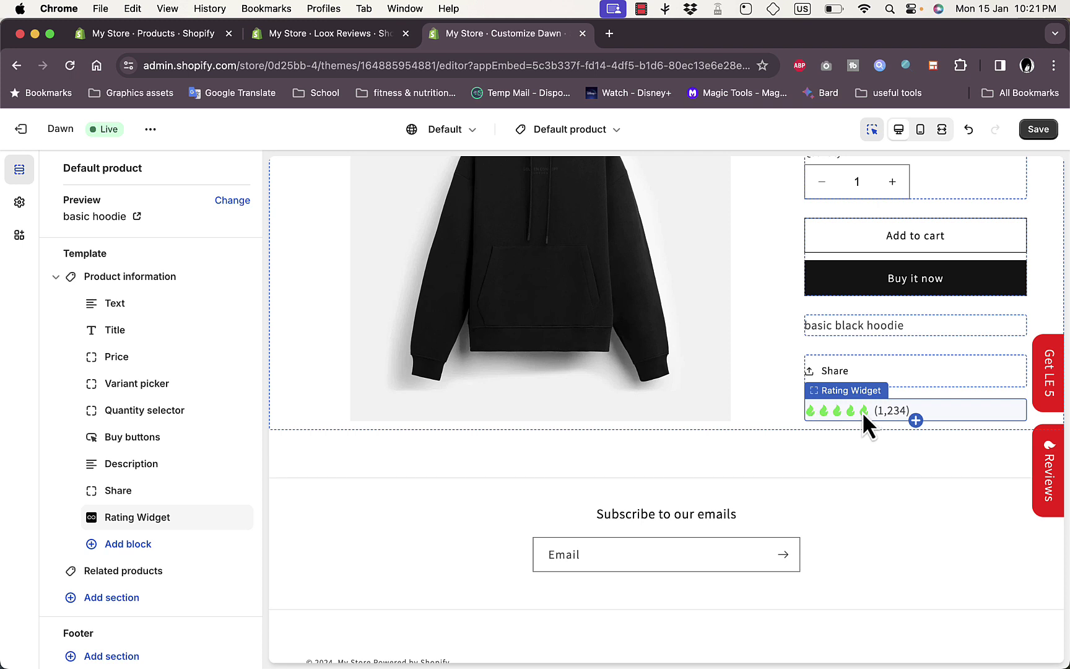
Step: Open Loox's Collect reviews settings and keep auto-publish set to All reviews
left_click(332, 38)
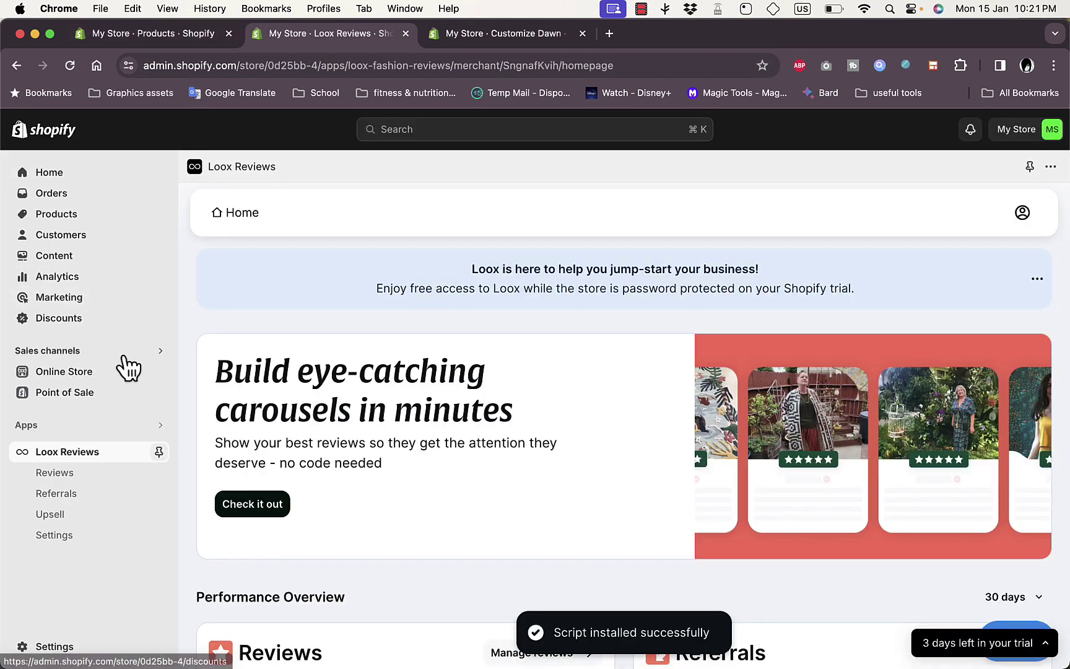
left_click(73, 474)
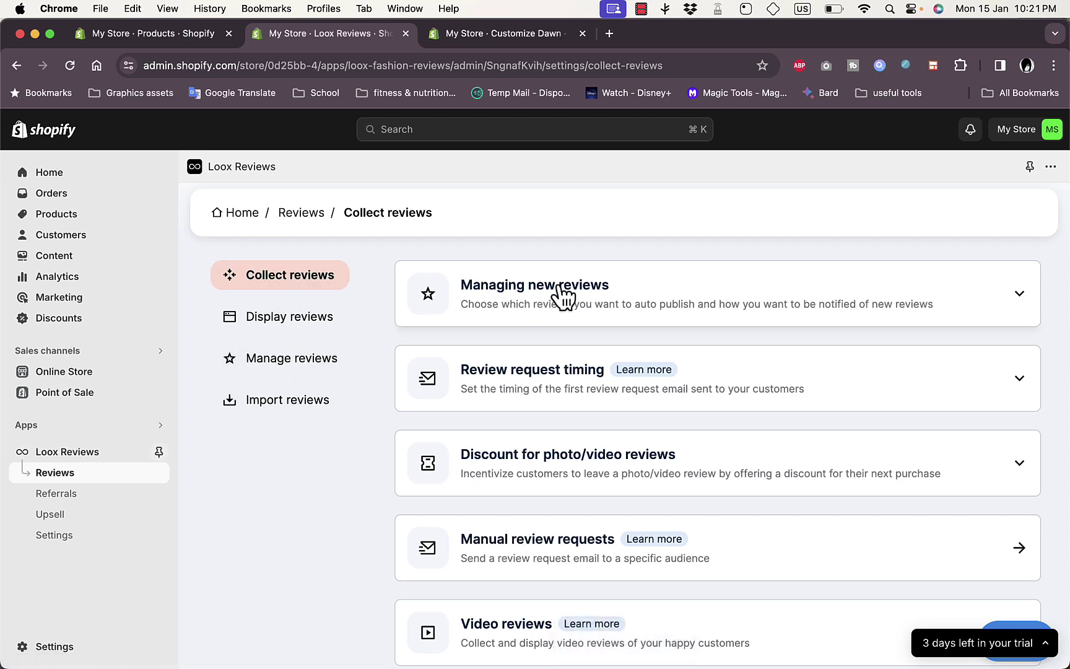
left_click(919, 312)
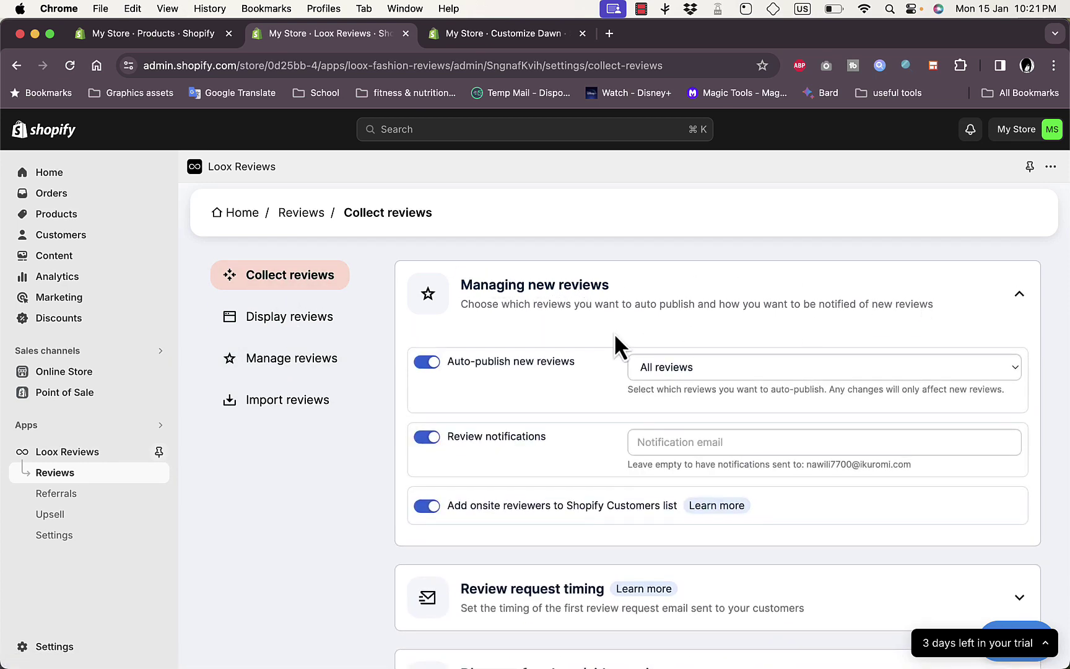
left_click(678, 383)
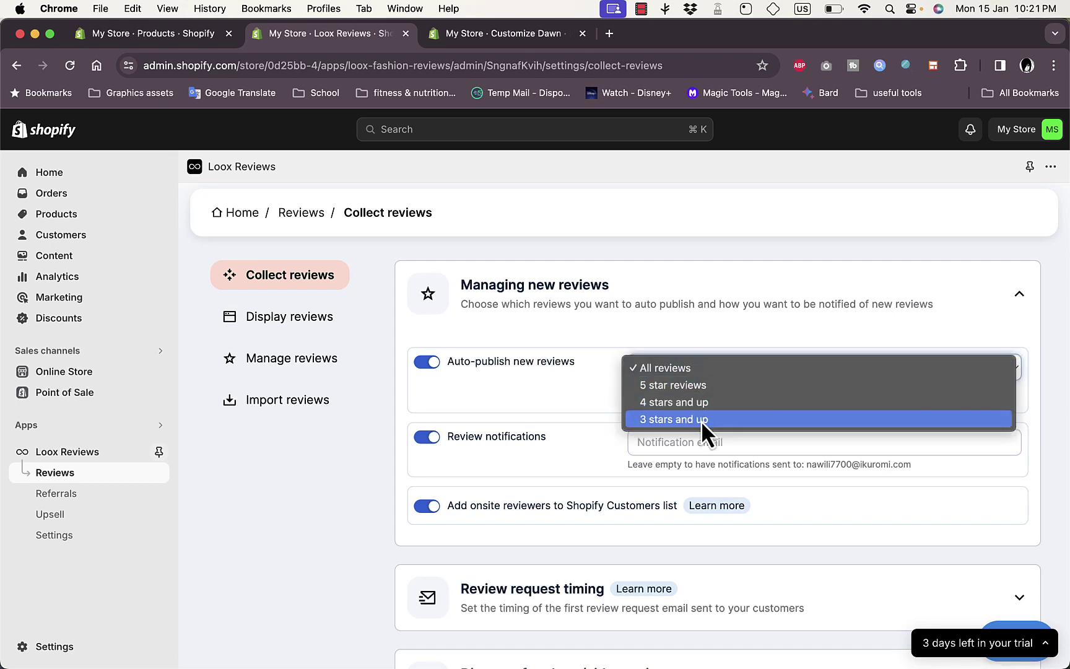
left_click(574, 378)
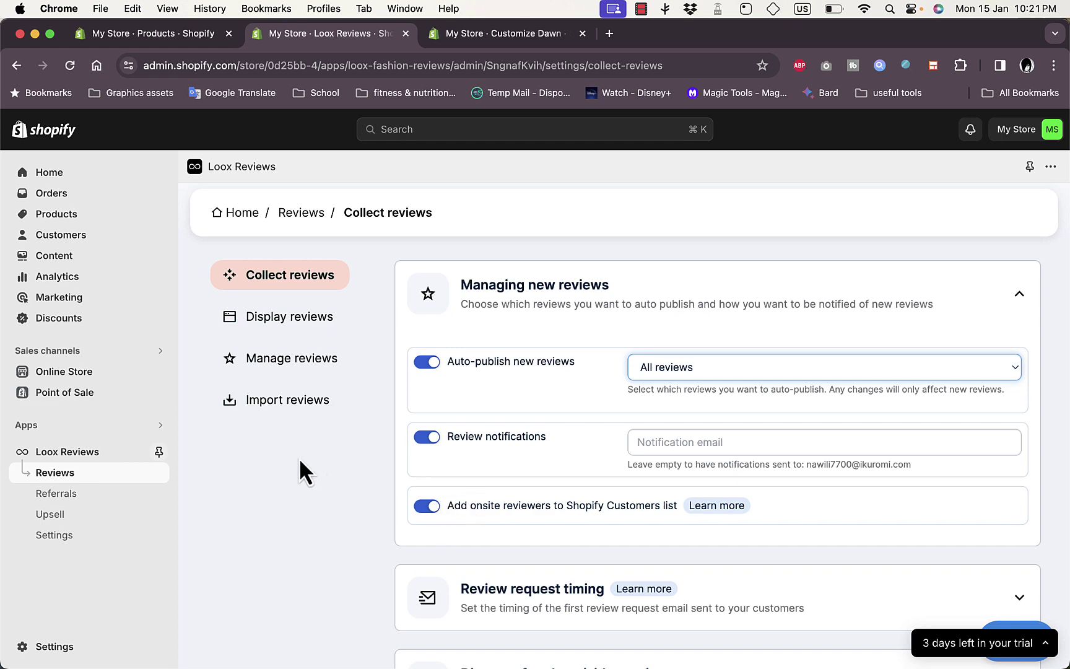
Step: Expand the Review request timing and Discount for photo/video reviews sections
scroll(299, 459, "down", 1)
scroll(299, 458, "down", 5)
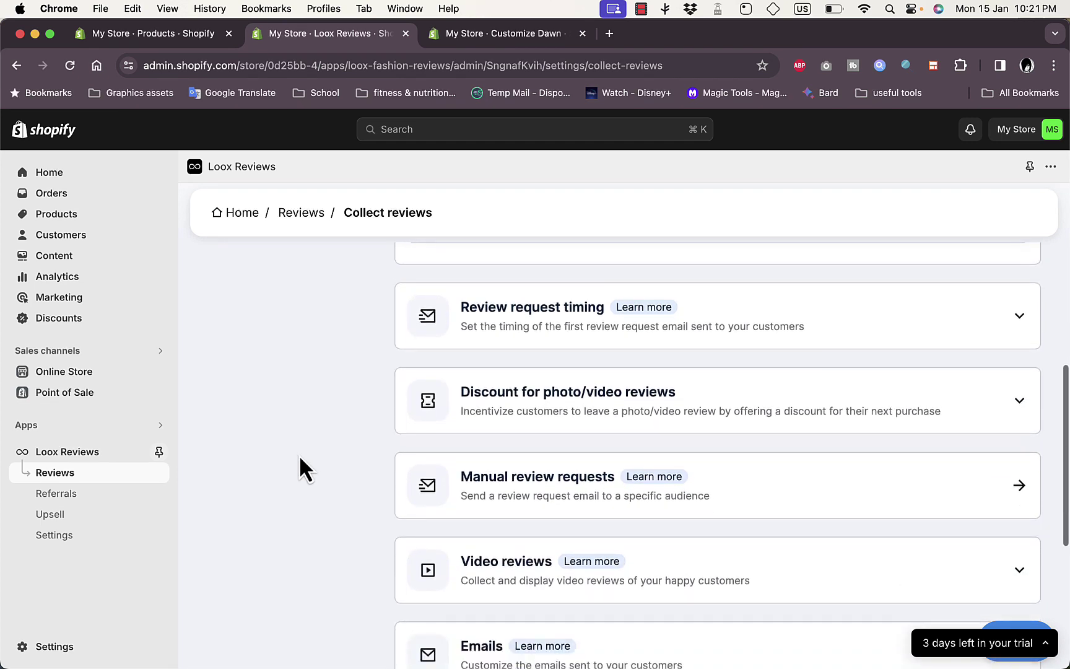
left_click(550, 333)
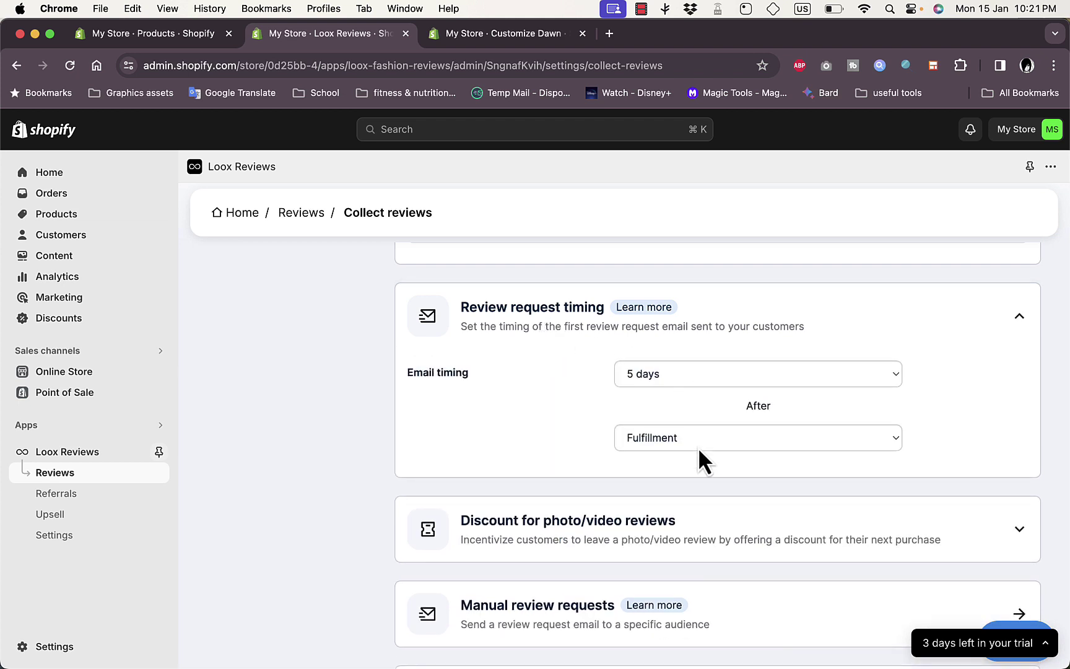
scroll(485, 399, "down", 3)
left_click(580, 404)
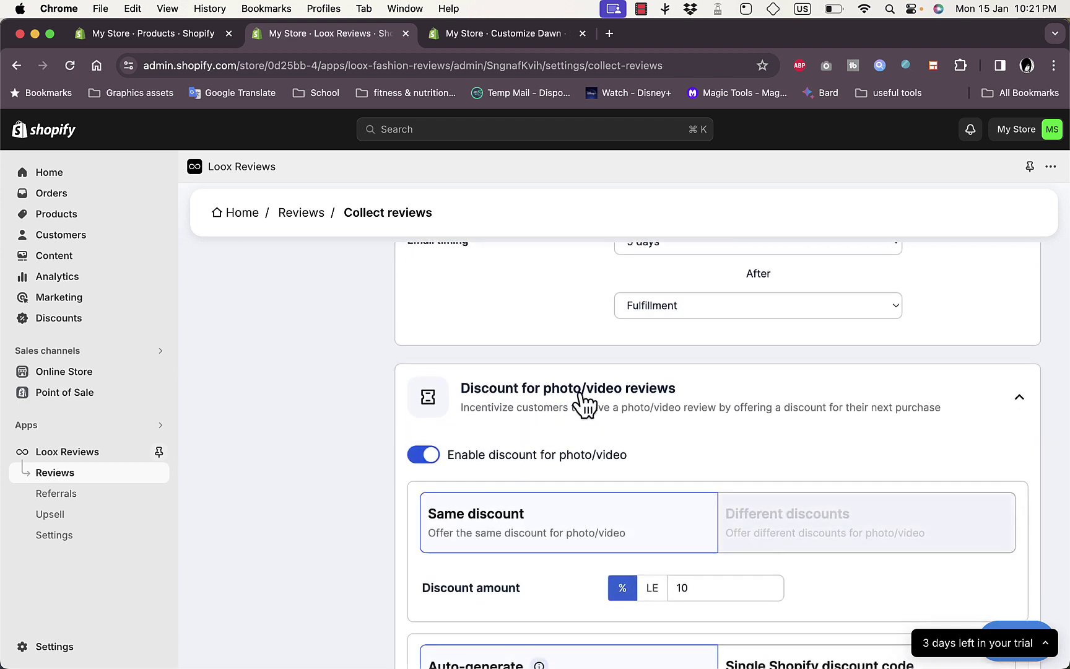
Step: Check the discount expiry options, keeping it set to Never
scroll(613, 433, "down", 2)
scroll(615, 444, "down", 3)
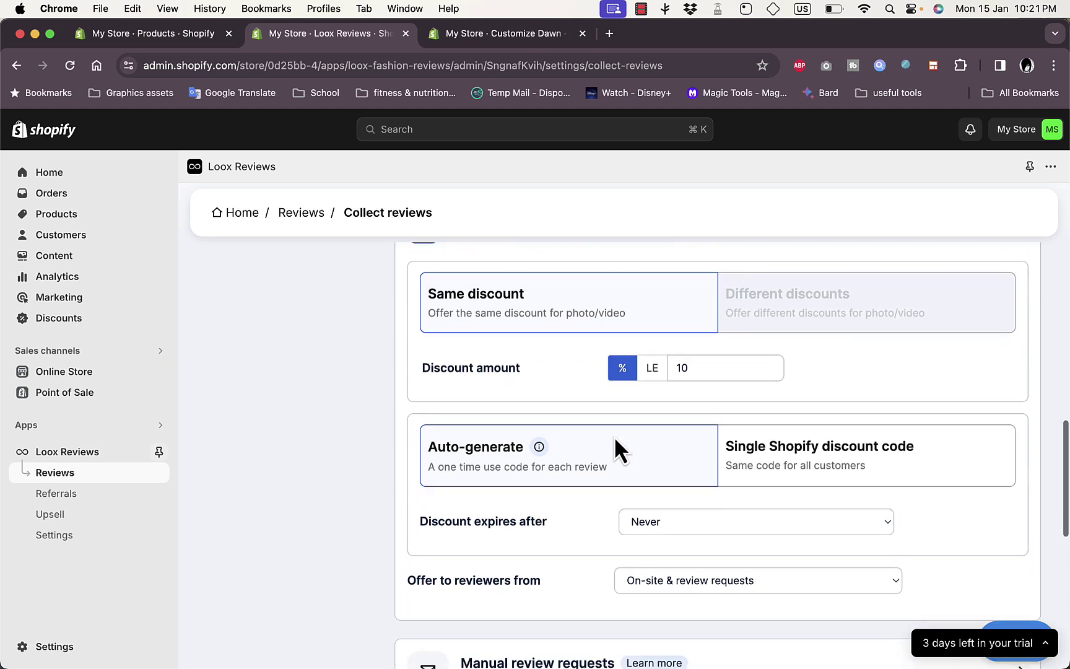
scroll(554, 371, "up", 1)
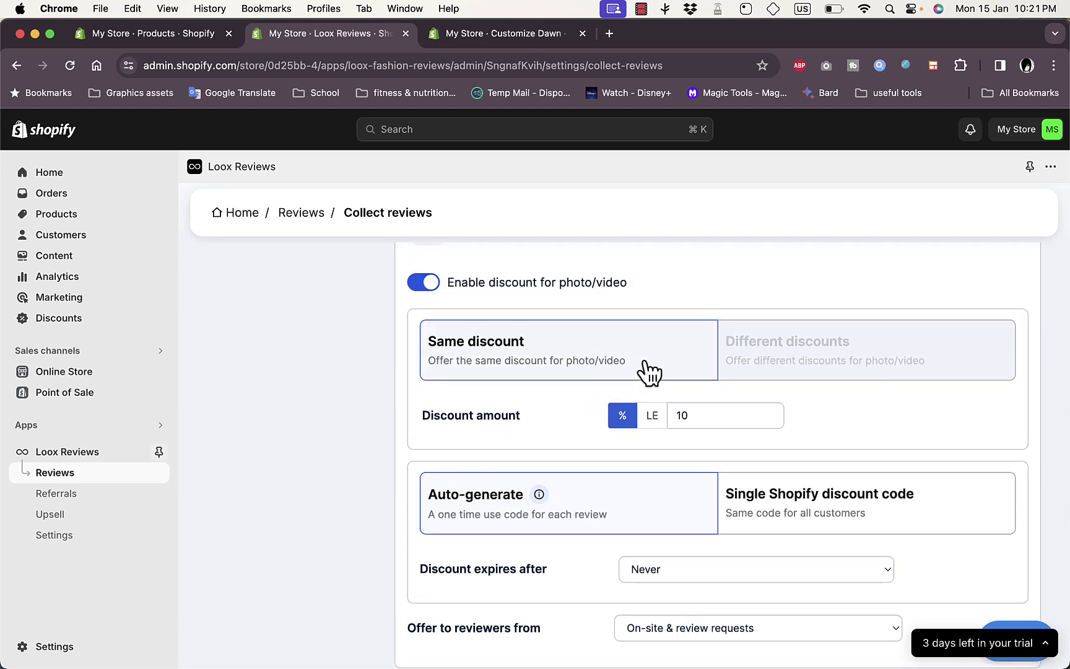
mouse_move(866, 303)
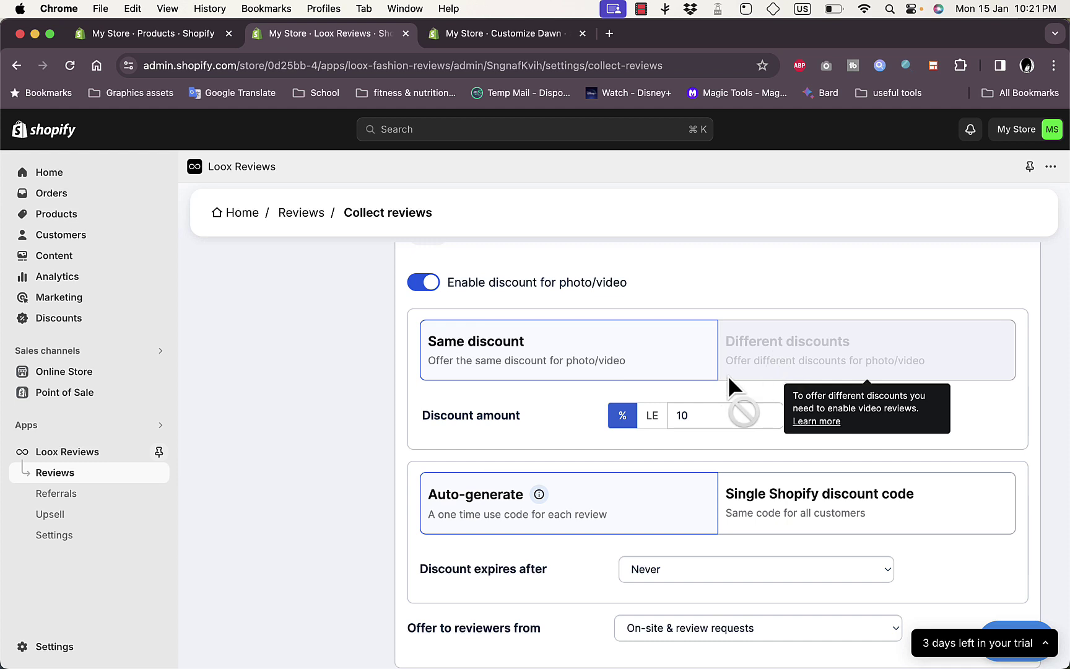
scroll(728, 382, "down", 3)
scroll(728, 379, "down", 2)
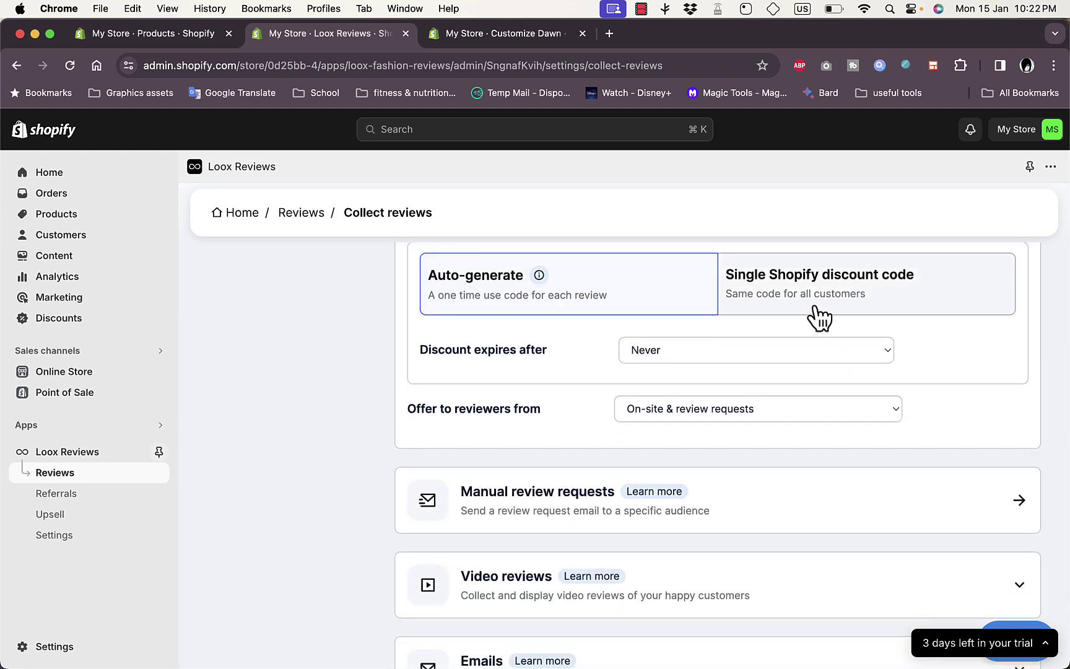
left_click(778, 351)
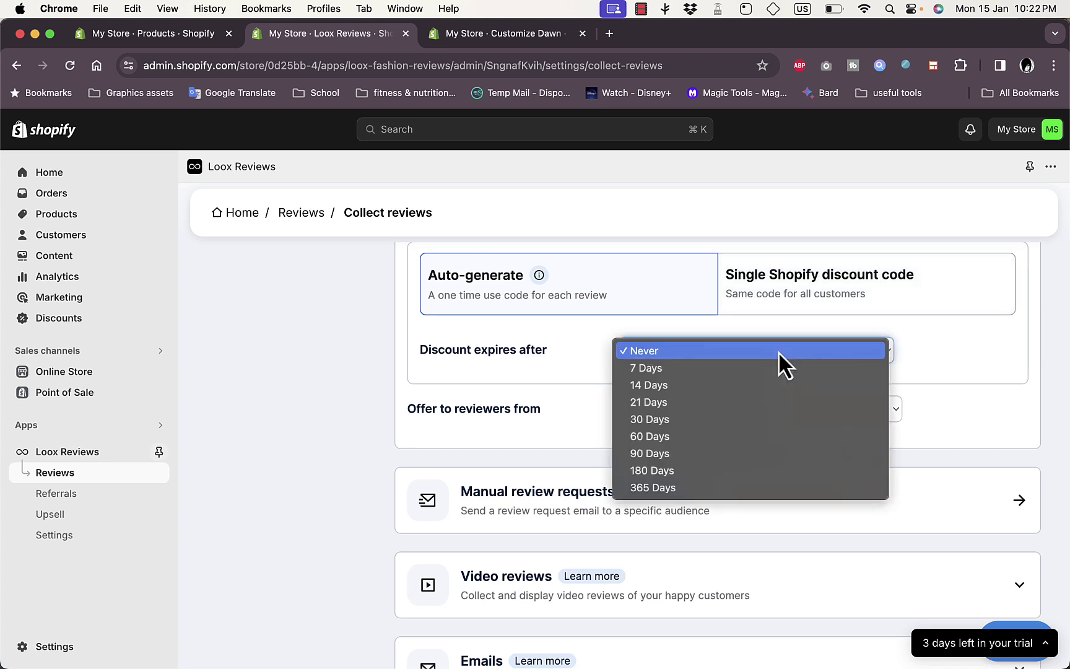
left_click(553, 403)
Step: Check who the discount is offered to, then open the Manual review requests page
left_click(696, 411)
scroll(584, 434, "down", 3)
scroll(575, 436, "down", 2)
left_click(553, 347)
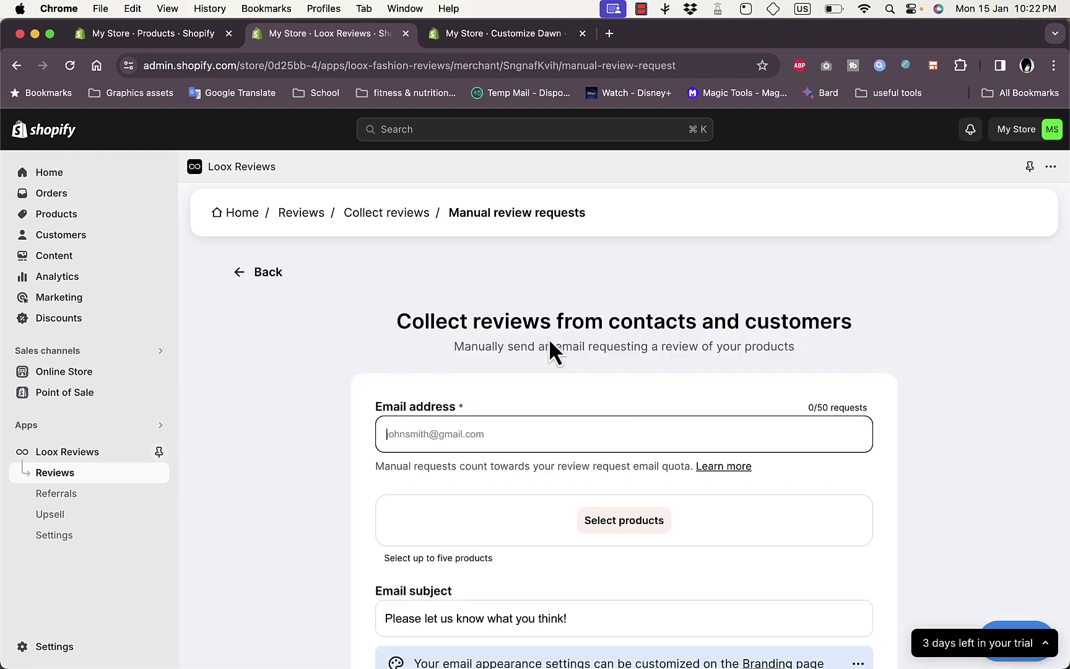
scroll(719, 403, "down", 1)
scroll(719, 403, "down", 3)
scroll(719, 403, "up", 2)
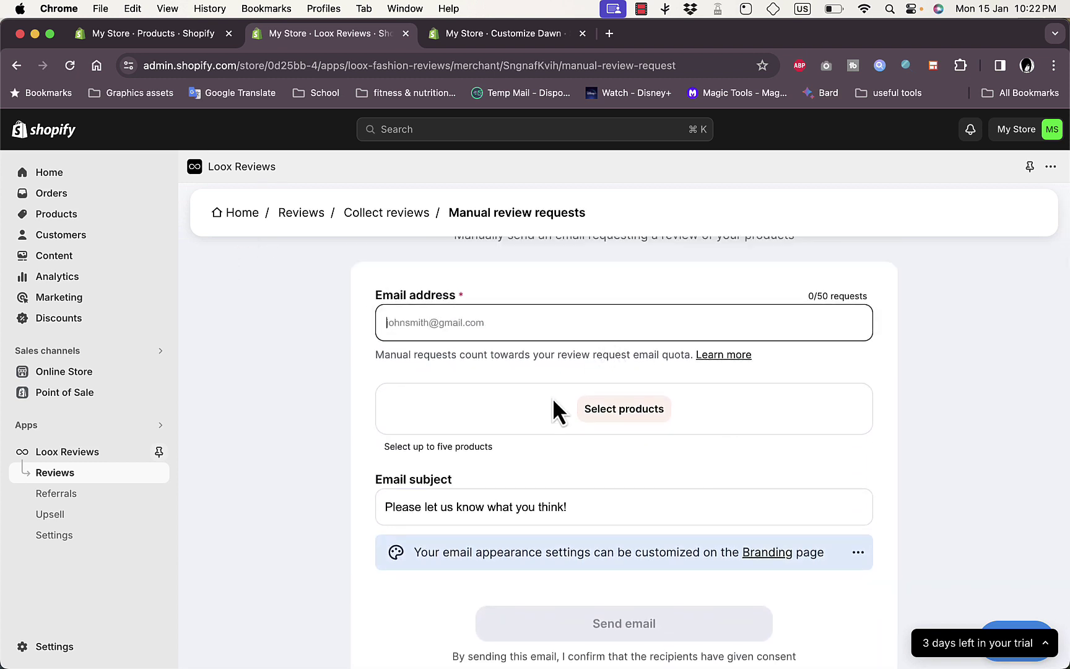
Step: Go back to Collect reviews and scroll to Video reviews, Emails, Review Form and Custom questions
scroll(552, 398, "up", 2)
left_click(247, 273)
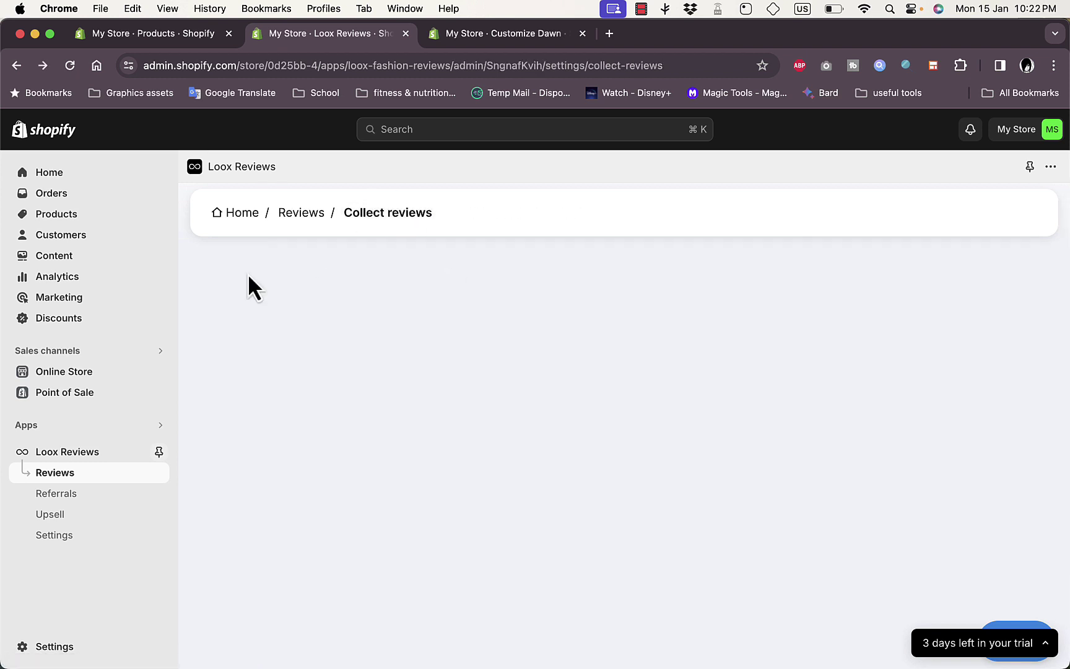
scroll(526, 466, "down", 5)
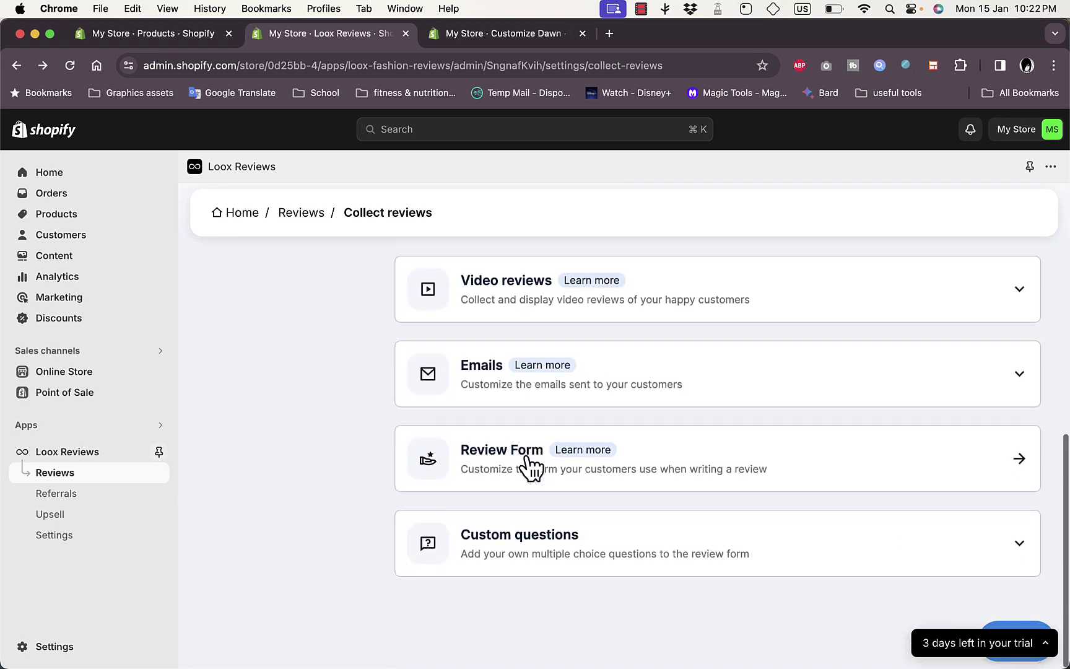
scroll(493, 310, "up", 3)
scroll(492, 311, "down", 2)
scroll(490, 329, "down", 1)
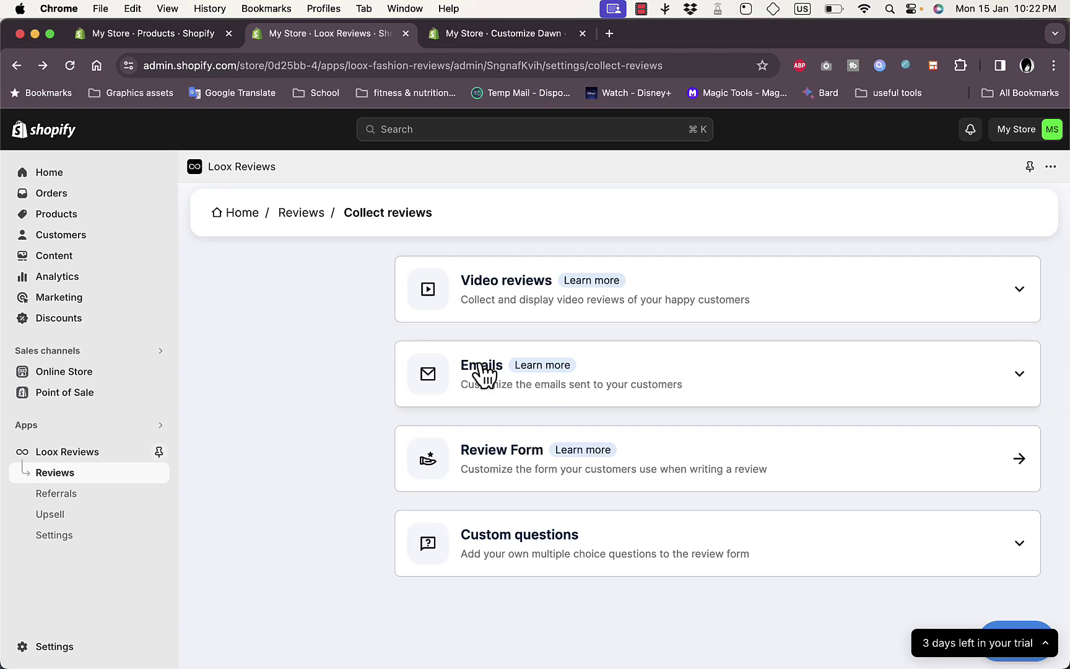
Step: In Referrals, toggle one-sided then back to two-sided (10% friend, LE 5 reward) and view Widgets
left_click(51, 494)
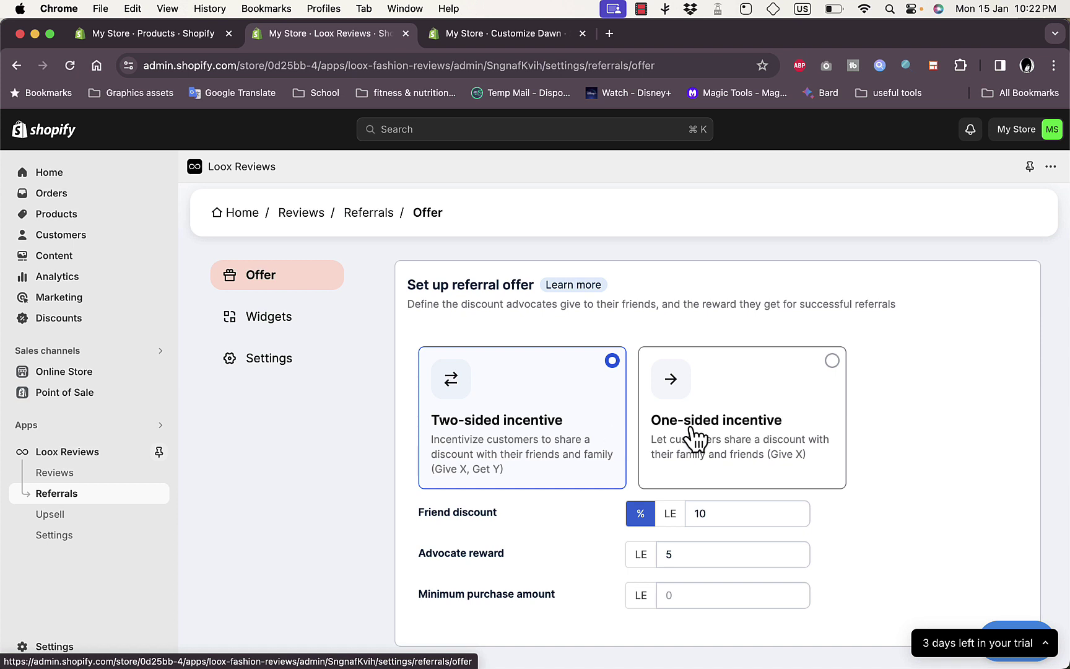
left_click(752, 430)
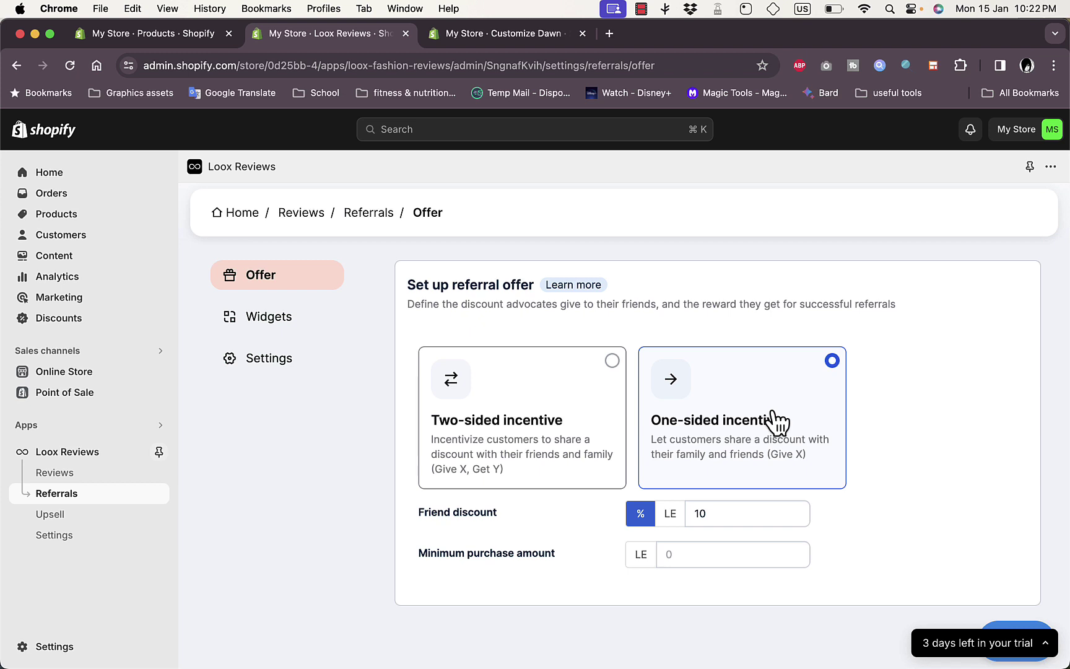
left_click(564, 389)
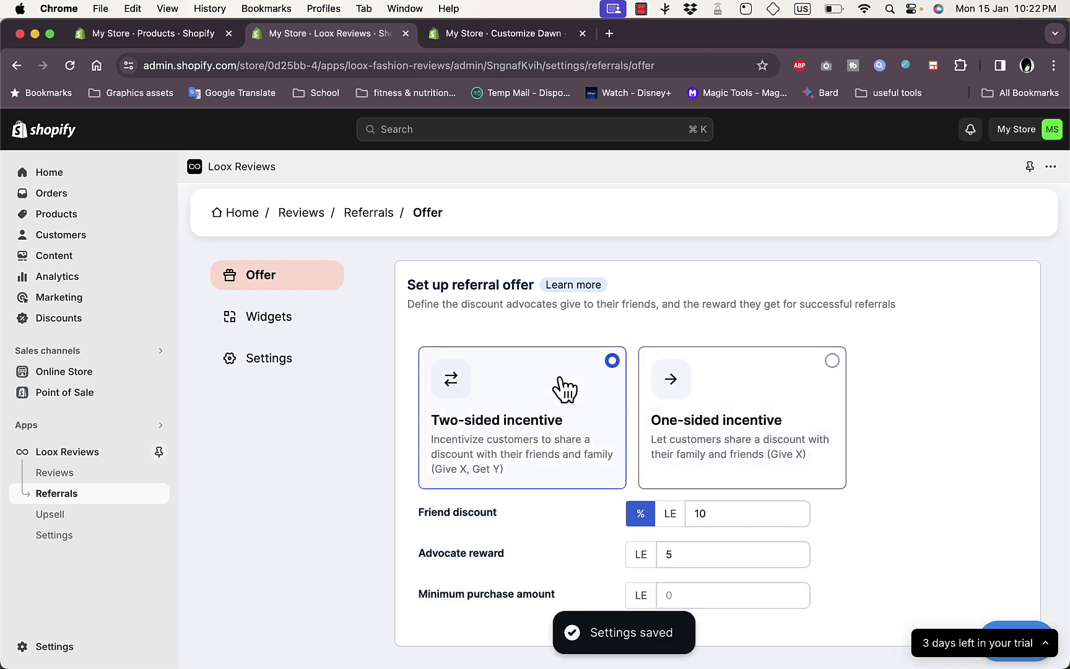
left_click(272, 322)
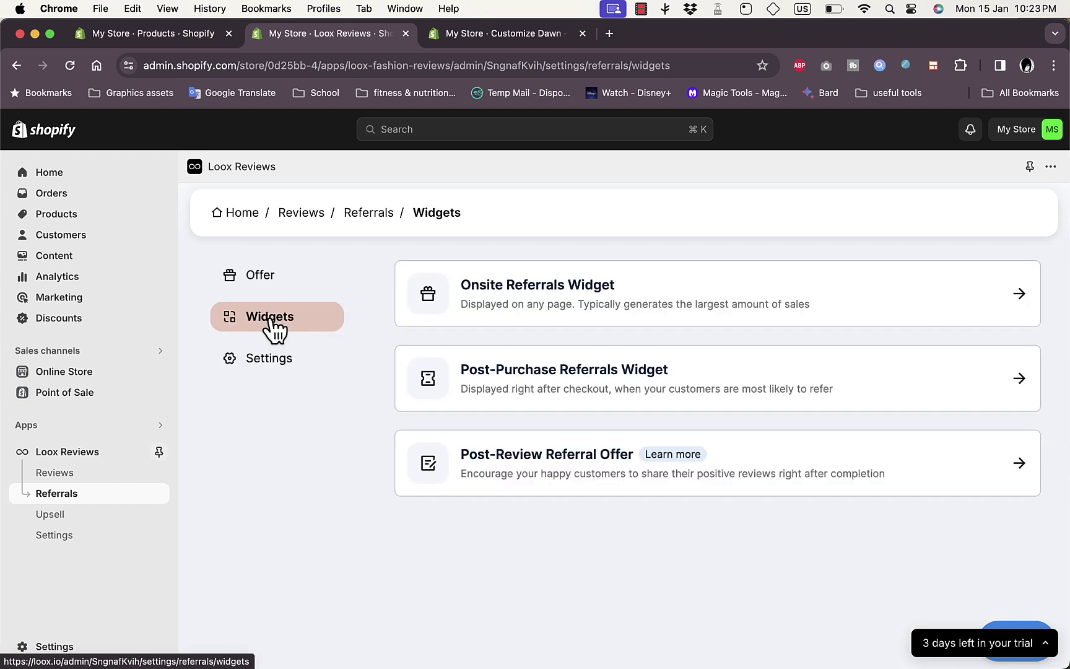
Step: Set the Onsite Referrals Widget's primary colour from red to blue
left_click(654, 300)
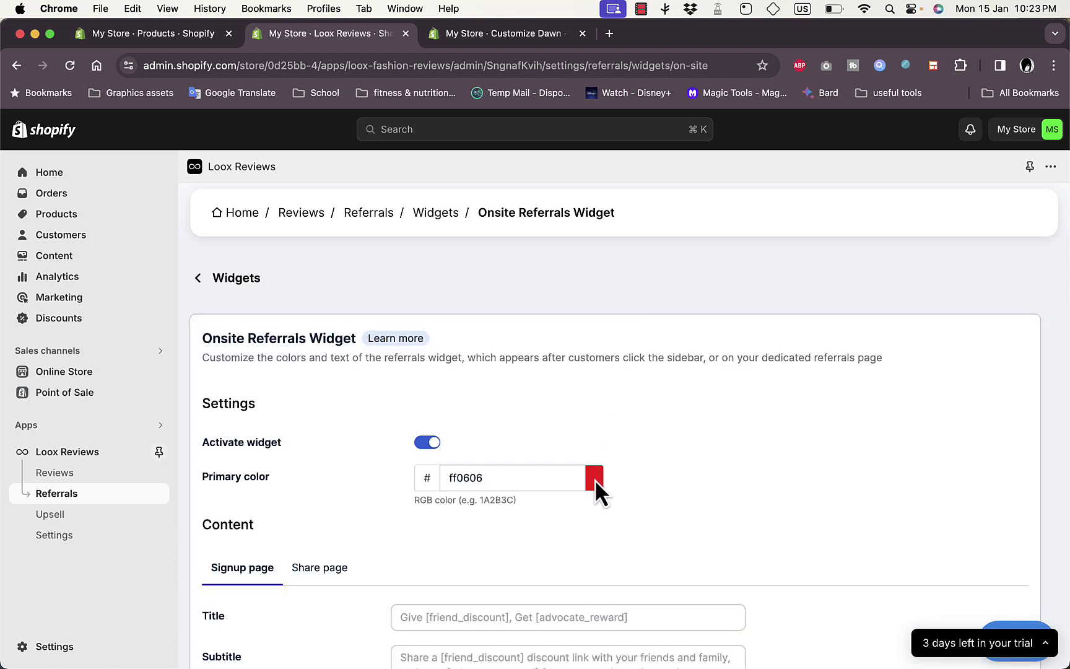
scroll(562, 485, "down", 2)
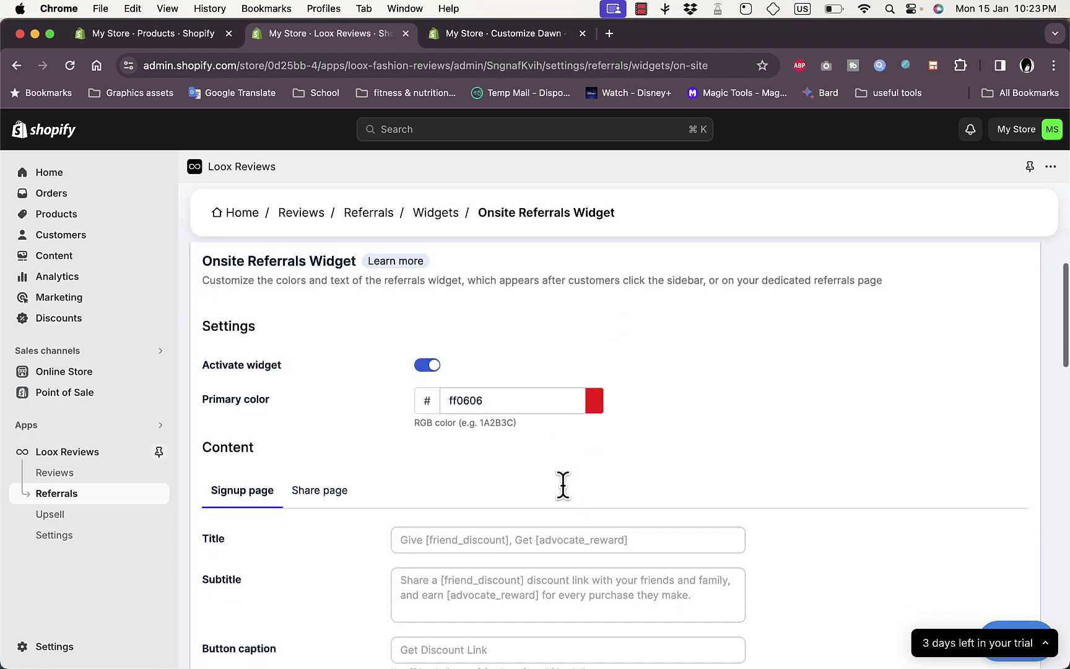
scroll(563, 484, "down", 1)
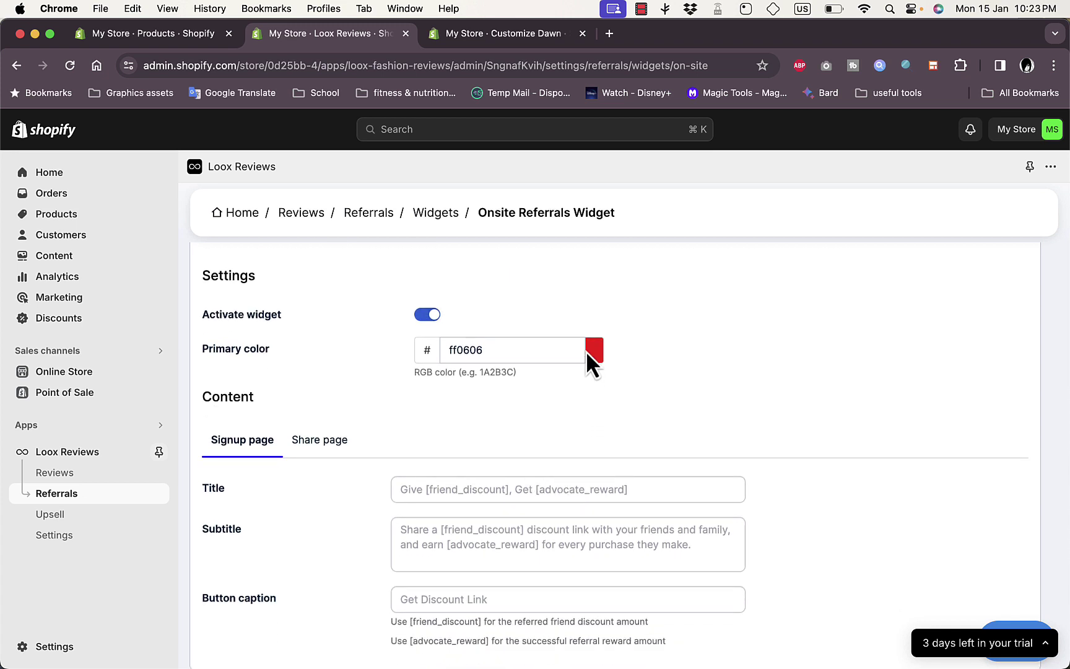
left_click(505, 356)
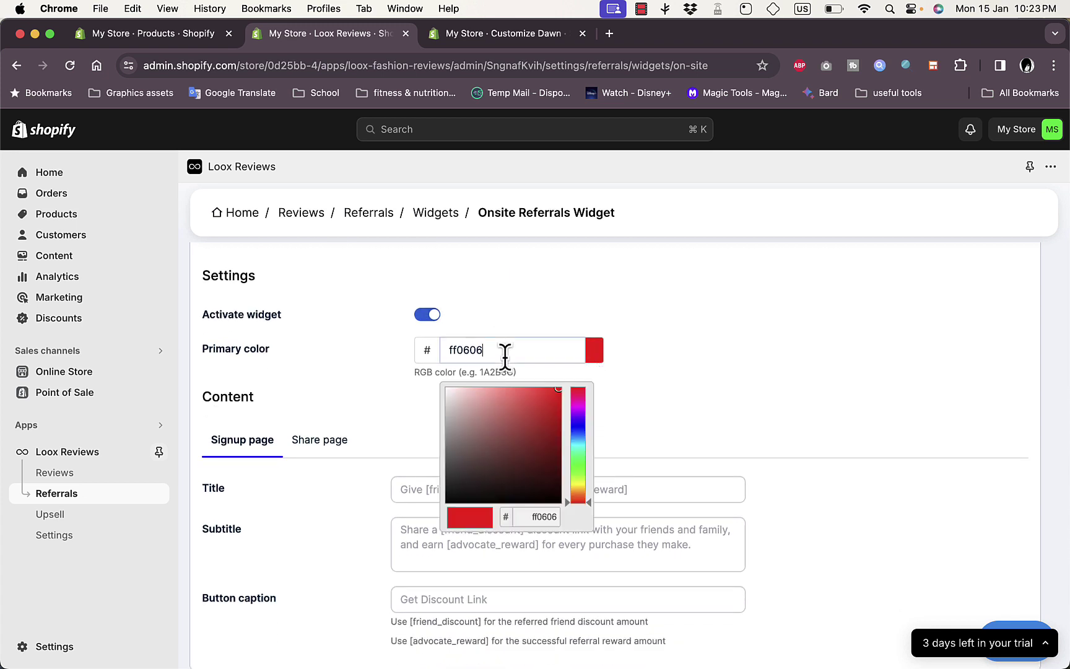
left_click(577, 427)
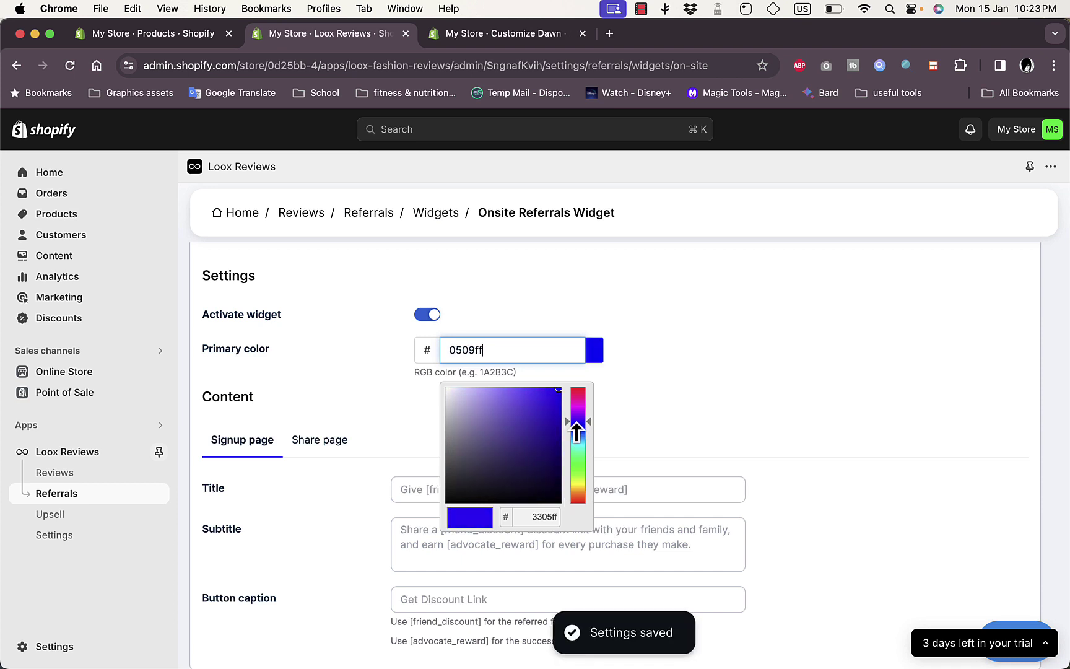
left_click(668, 405)
scroll(669, 405, "down", 3)
scroll(668, 405, "down", 2)
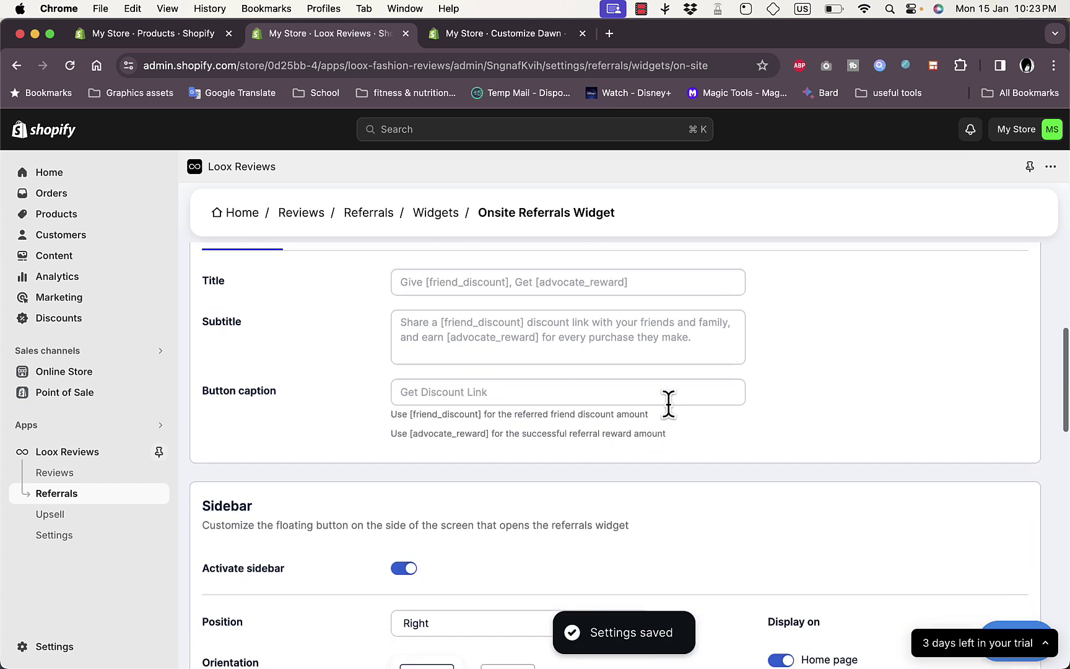
scroll(622, 379, "up", 1)
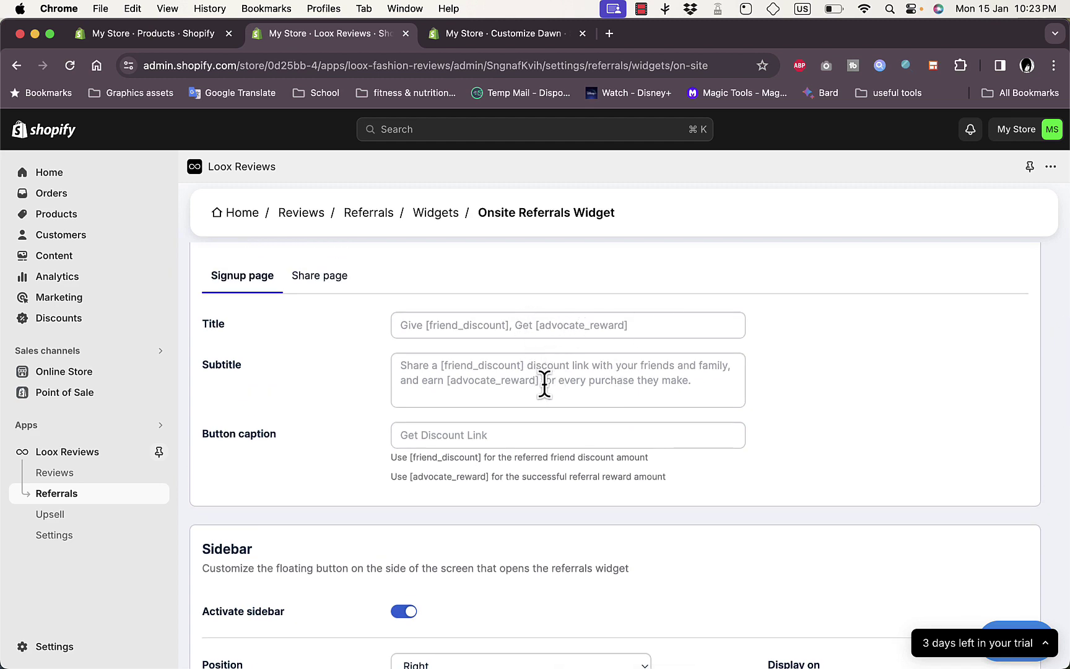
scroll(531, 424, "down", 7)
scroll(530, 424, "down", 4)
scroll(531, 424, "down", 1)
scroll(530, 424, "up", 4)
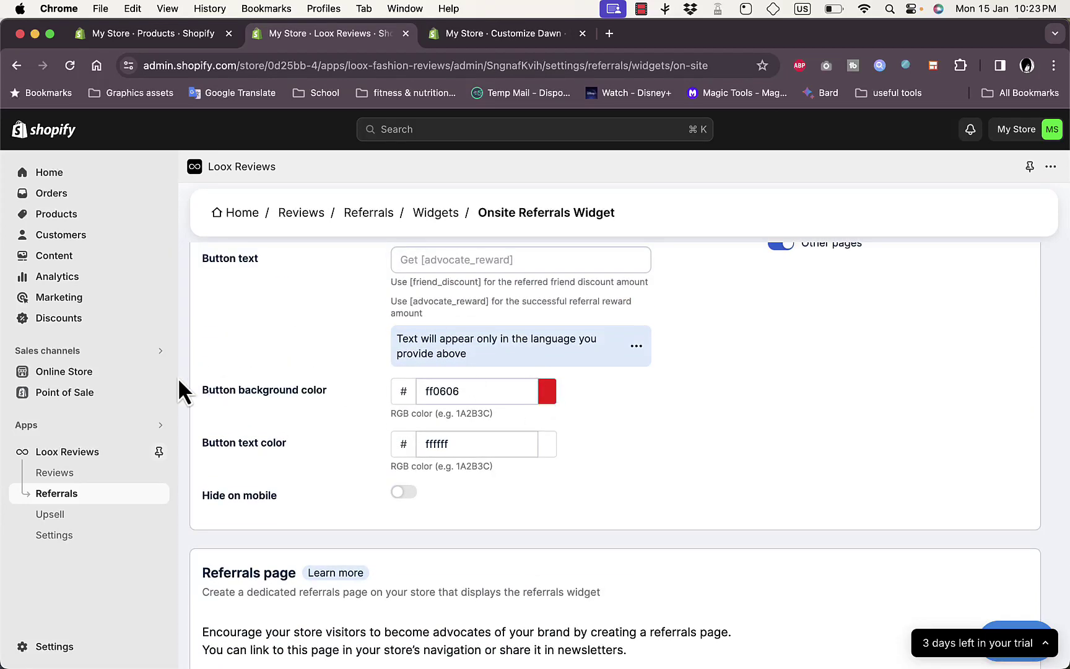
Step: In Branding's General appearance, make the rating icon a yellow star
left_click(58, 517)
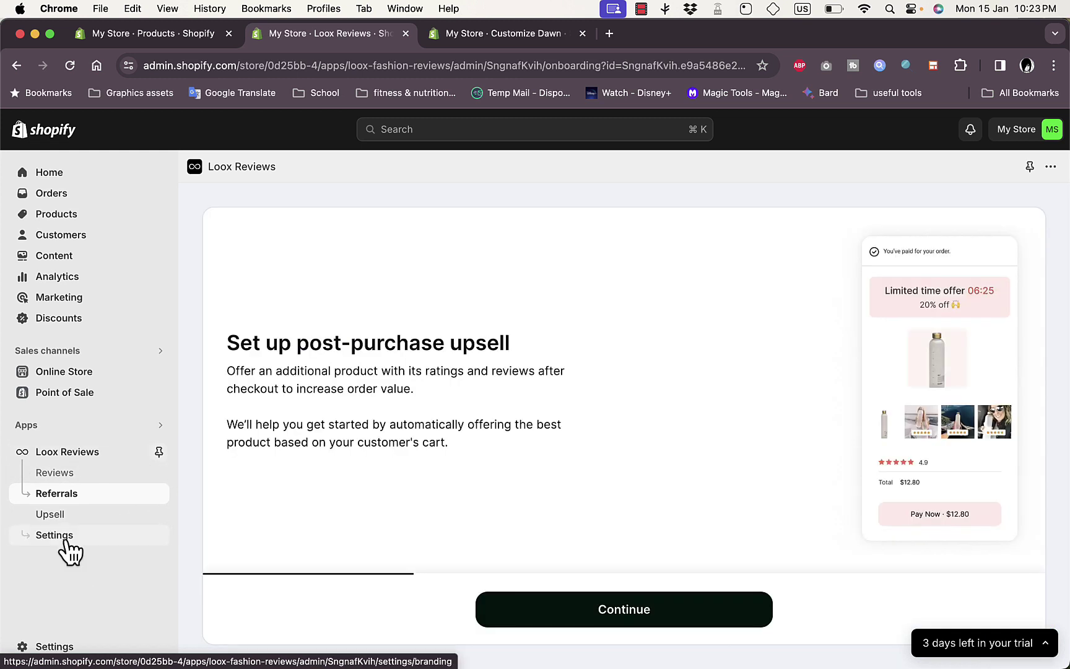
left_click(54, 535)
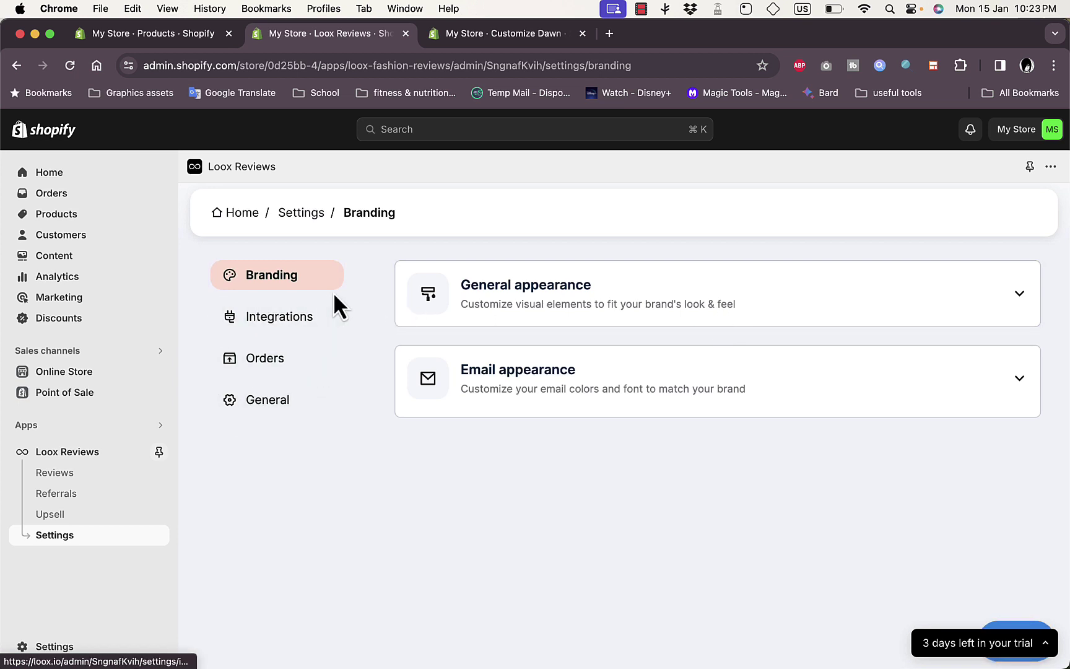
left_click(678, 298)
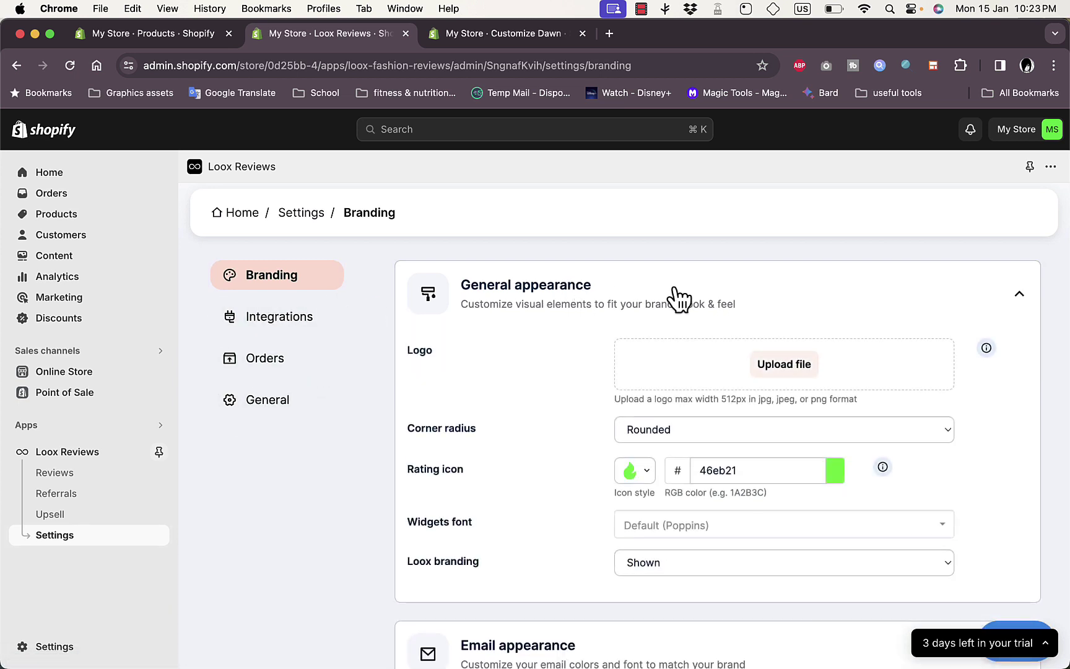
left_click(639, 477)
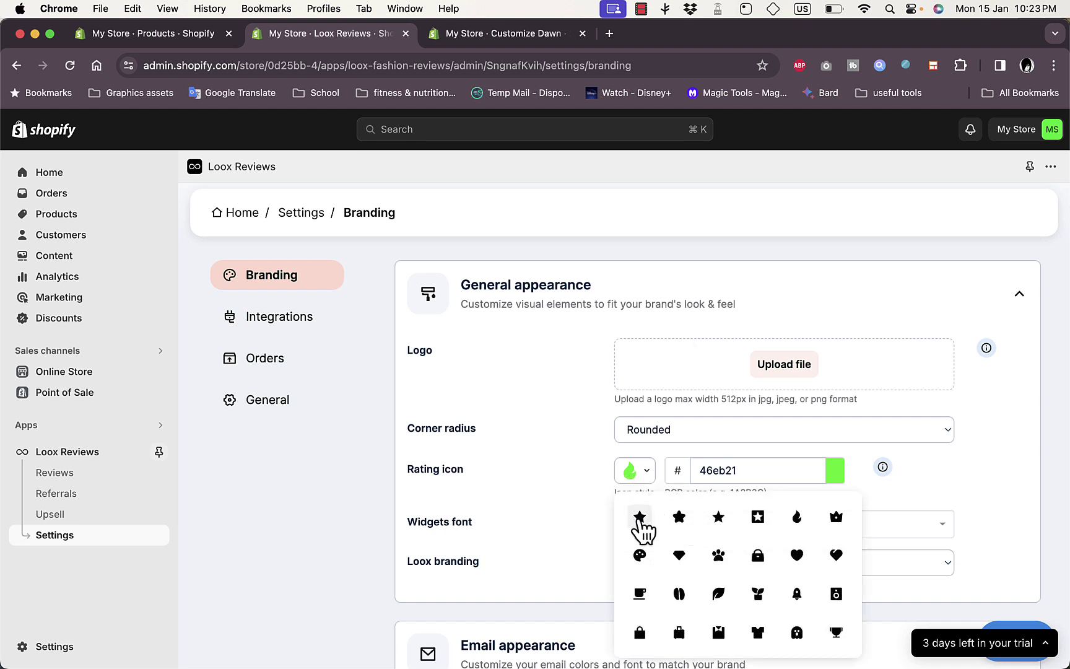
left_click(639, 515)
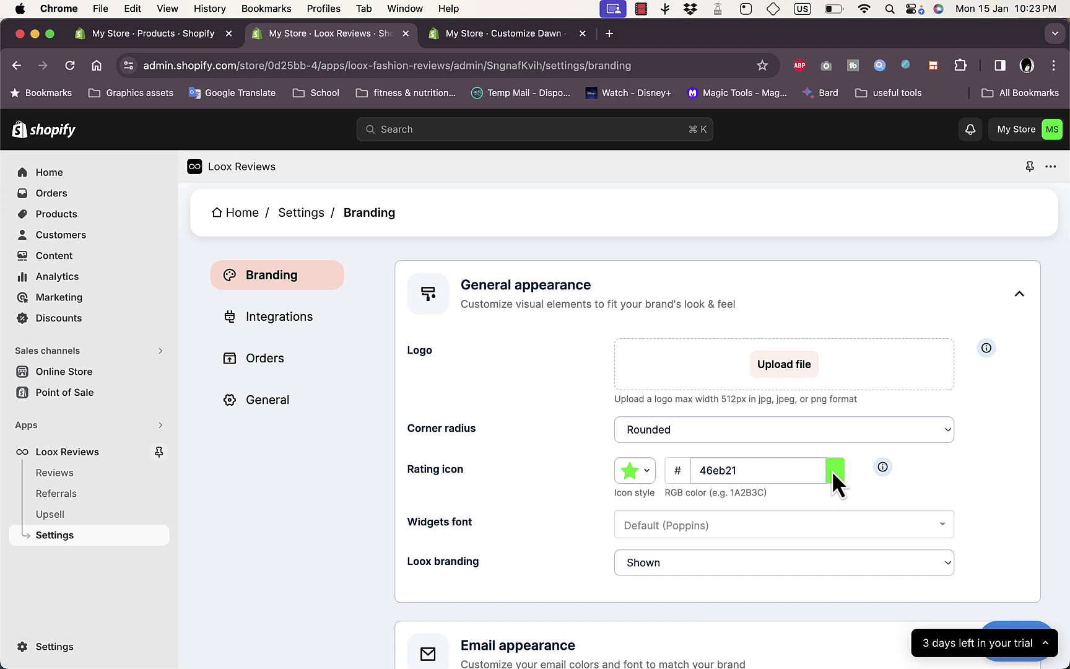
left_click(798, 474)
left_click_drag(834, 595, 827, 611)
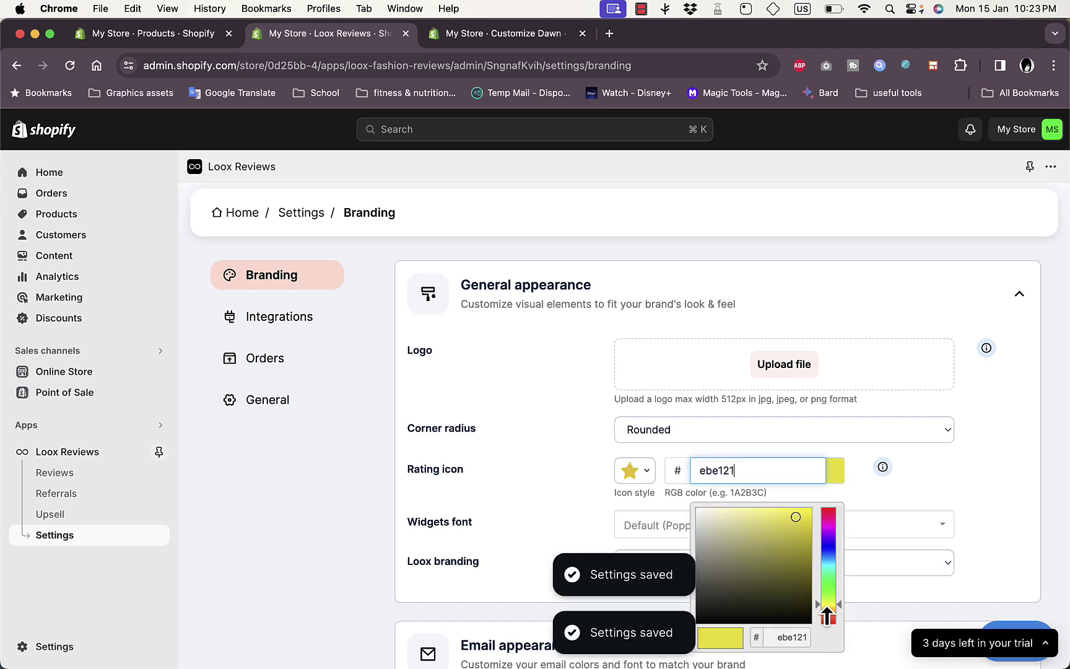
left_click(923, 466)
Step: Set the widget font to Poppins, glance at email appearance, then open Integrations
left_click(757, 526)
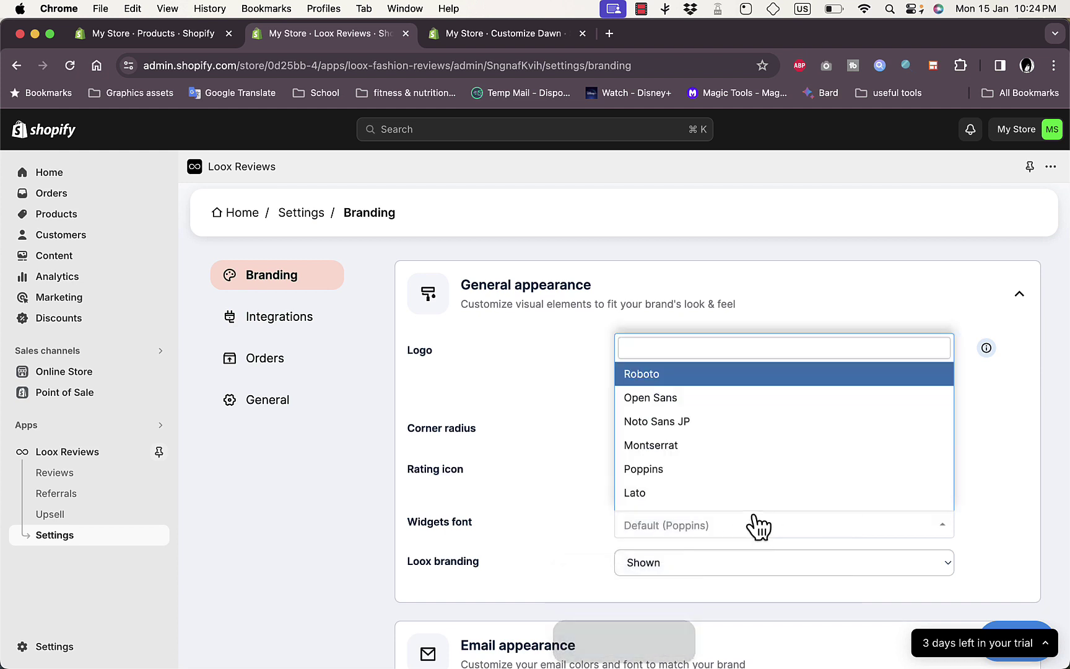
left_click(673, 475)
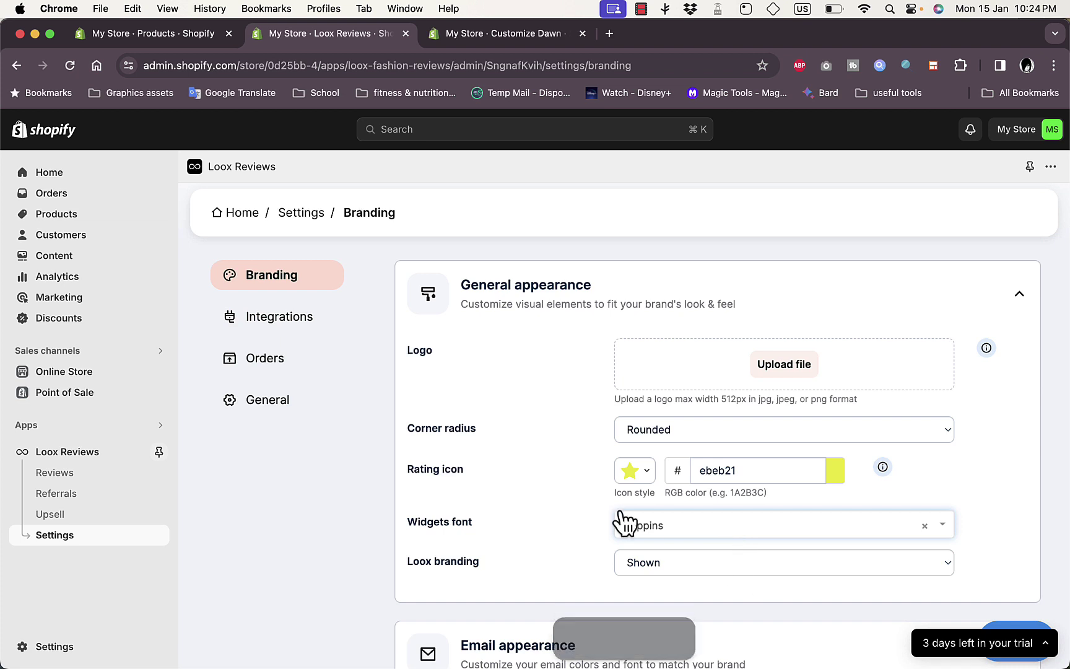
scroll(593, 495, "down", 3)
scroll(590, 492, "up", 2)
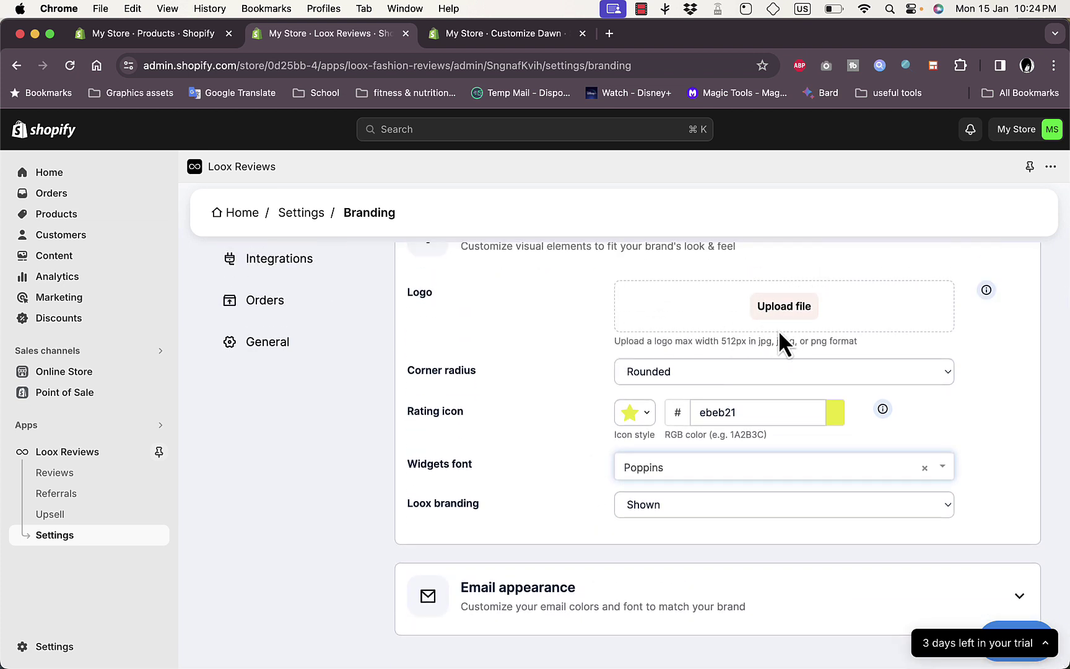
scroll(489, 442, "down", 2)
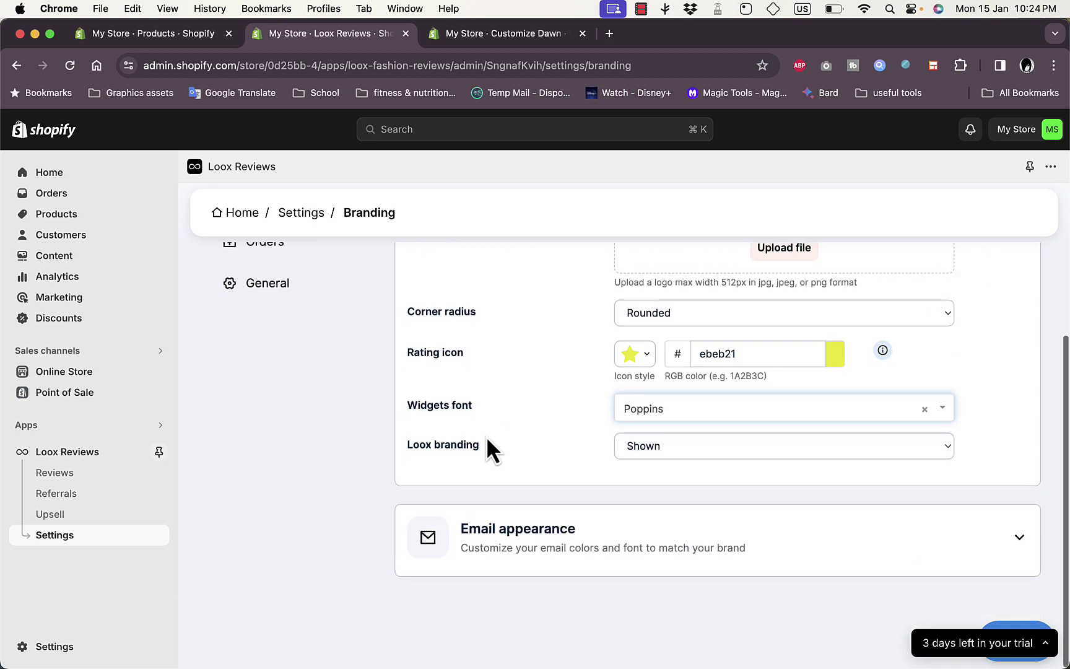
left_click(554, 549)
scroll(555, 549, "down", 10)
scroll(557, 549, "up", 3)
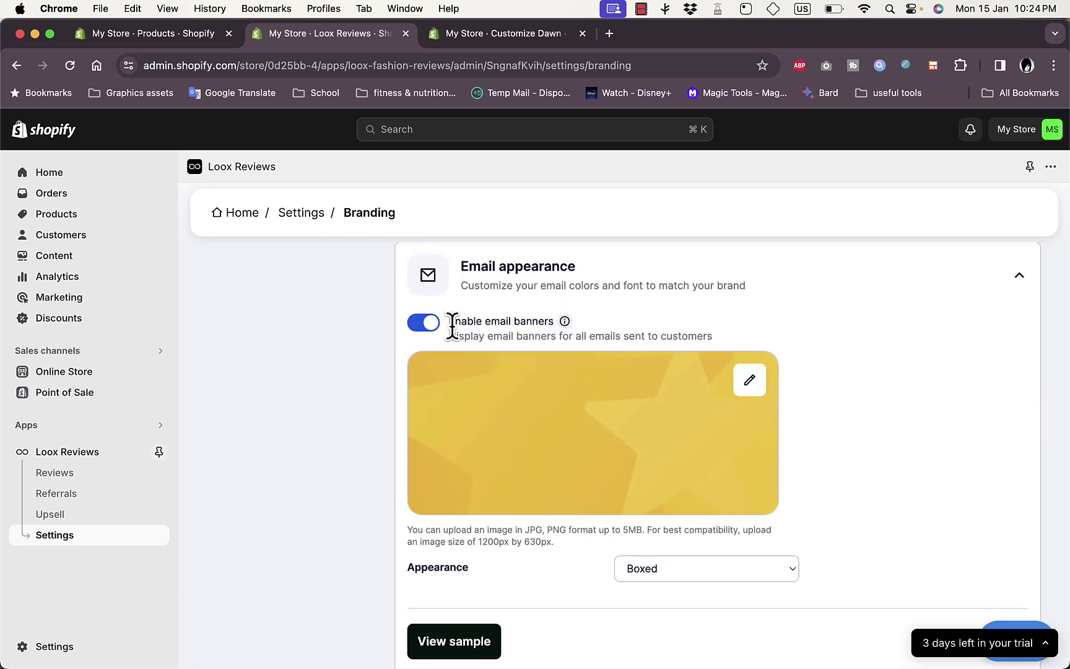
scroll(560, 438, "up", 10)
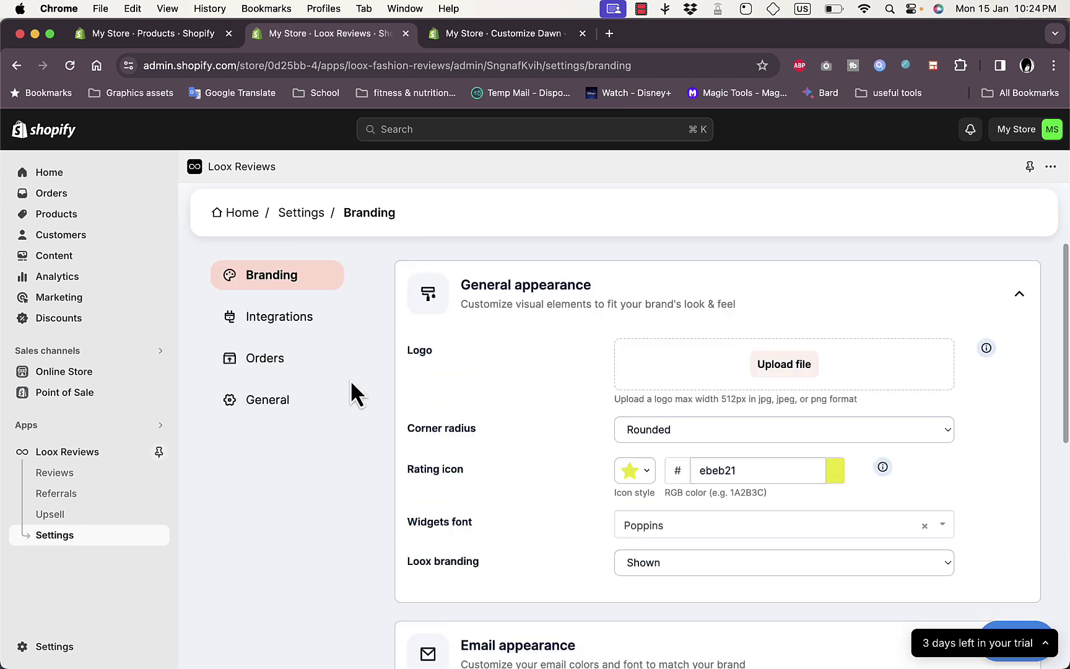
left_click(291, 331)
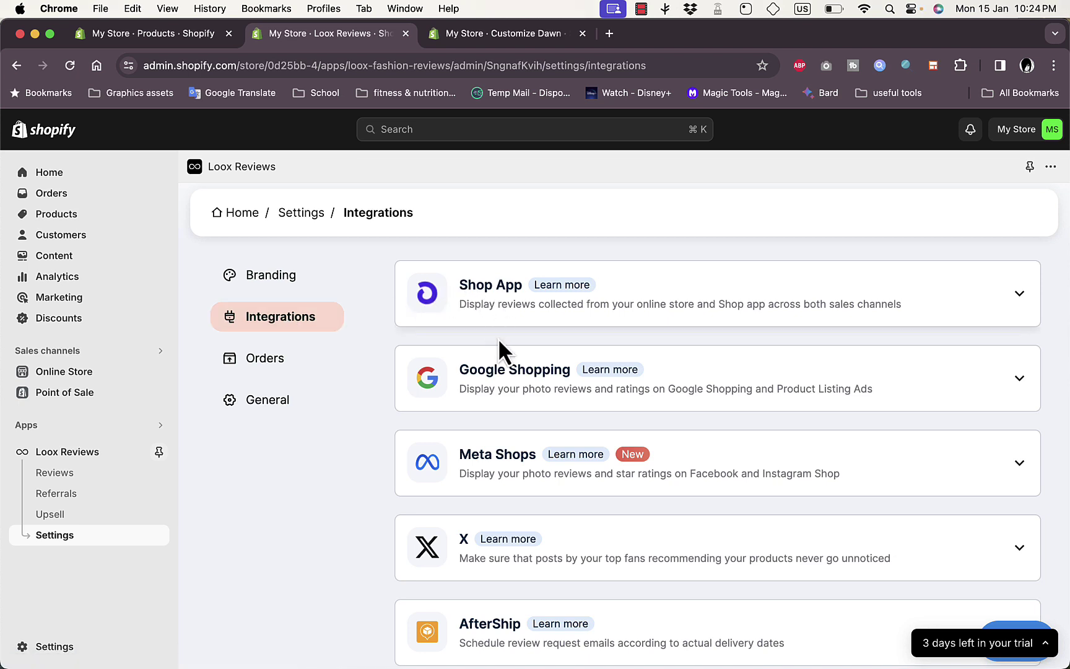
Step: Go via Orders to General settings, expand Add Loox to your theme, and browse the cards
left_click(263, 360)
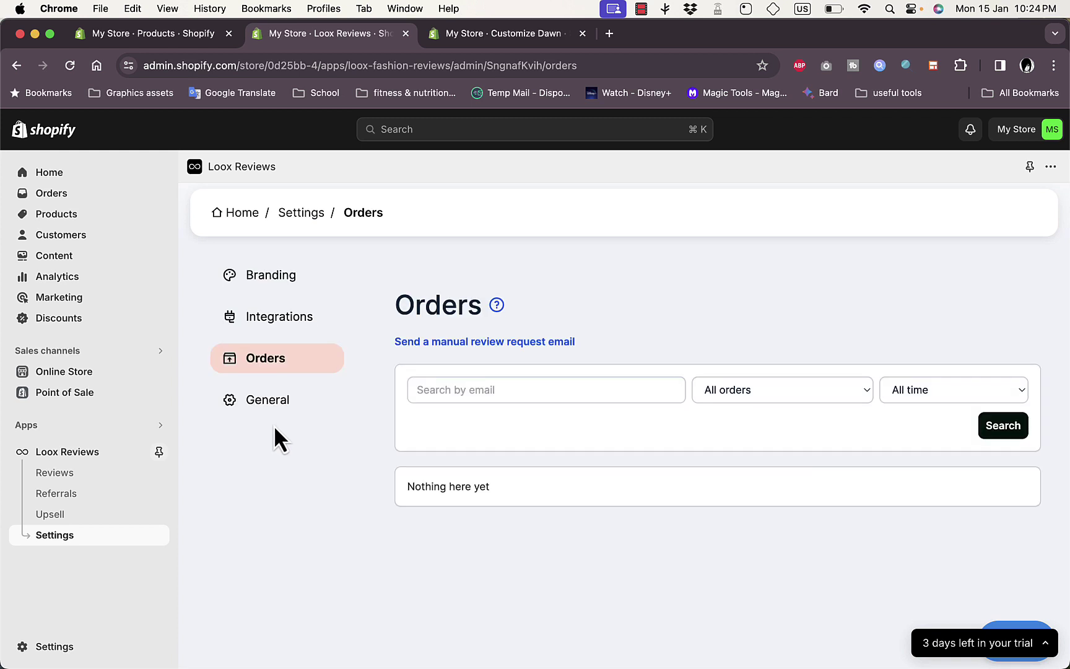
left_click(263, 402)
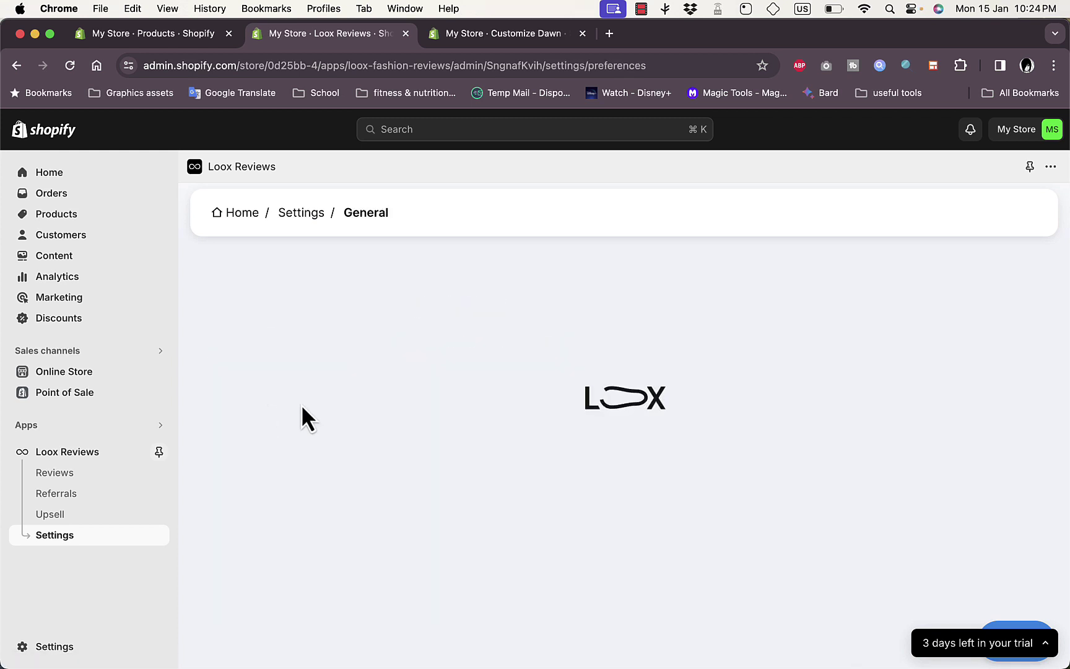
scroll(576, 406, "down", 1)
scroll(576, 405, "up", 1)
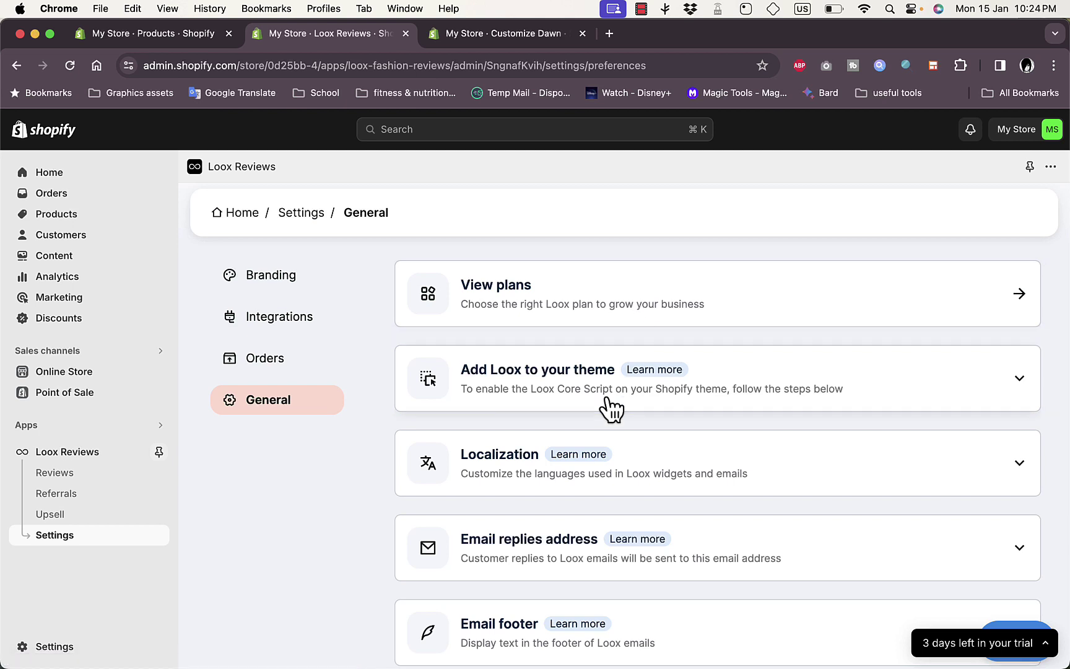
left_click(742, 410)
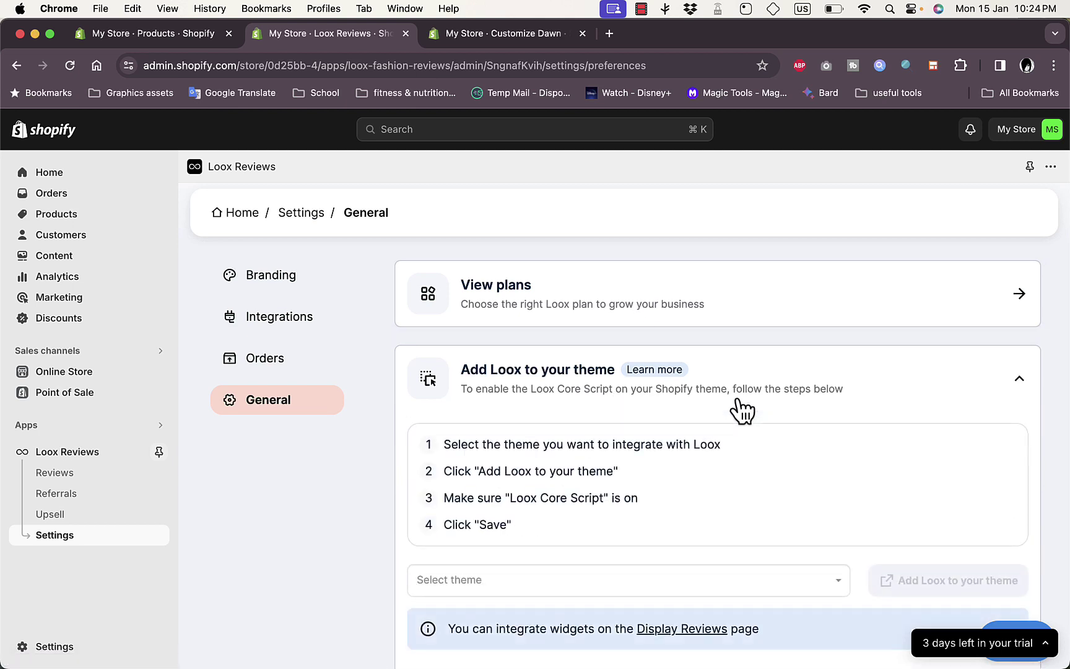
scroll(678, 456, "down", 3)
scroll(678, 456, "down", 3)
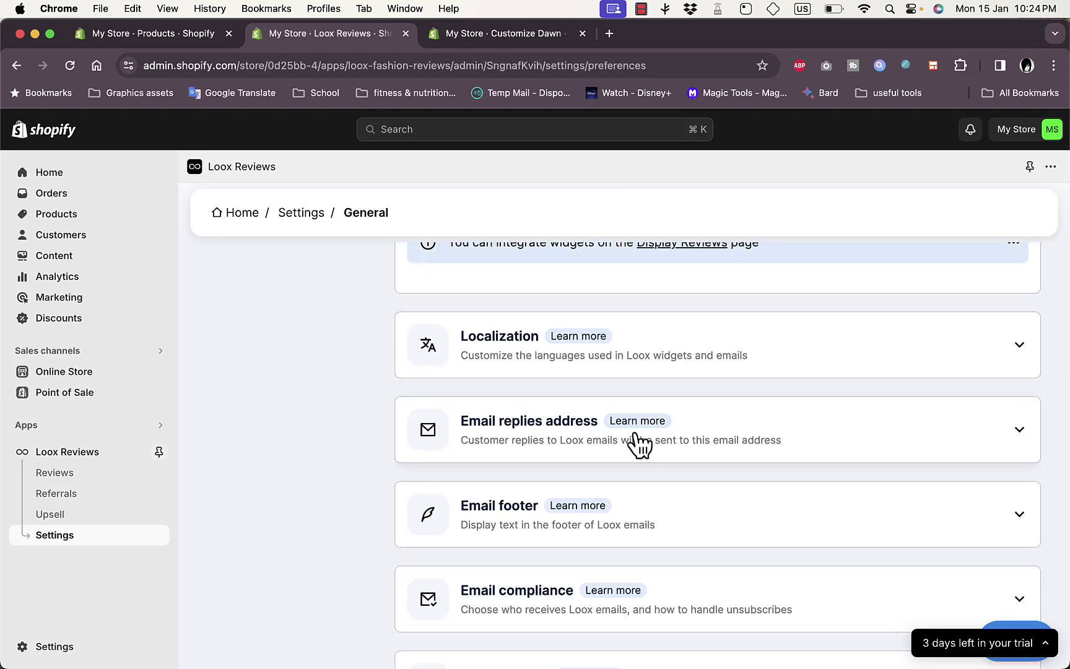
scroll(647, 520, "down", 1)
scroll(650, 523, "down", 3)
scroll(650, 523, "down", 3)
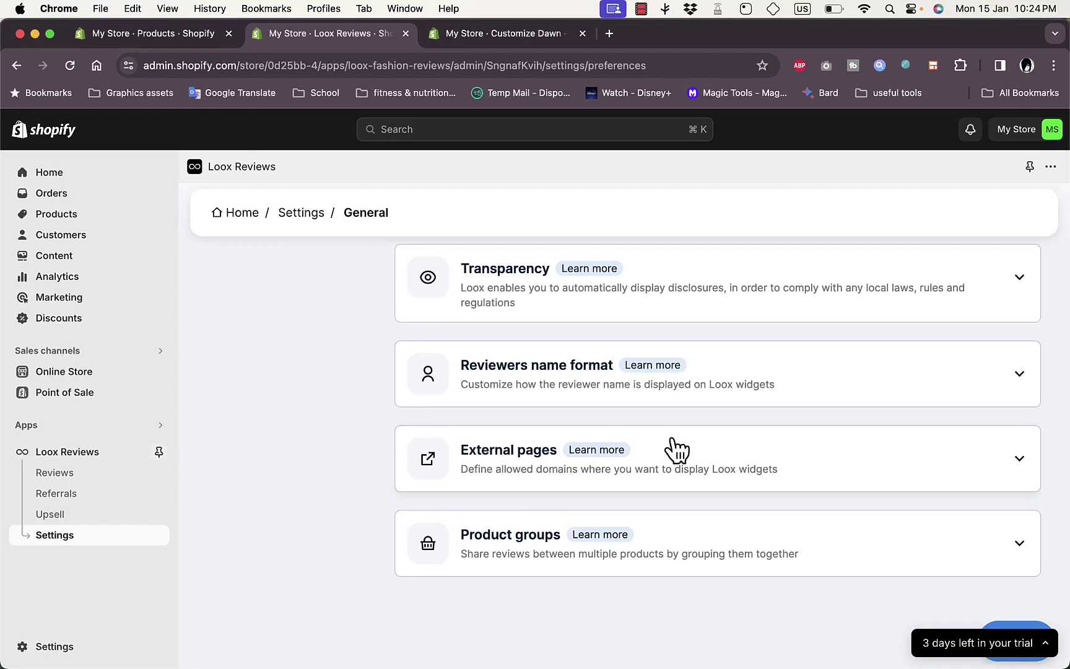
scroll(676, 449, "up", 2)
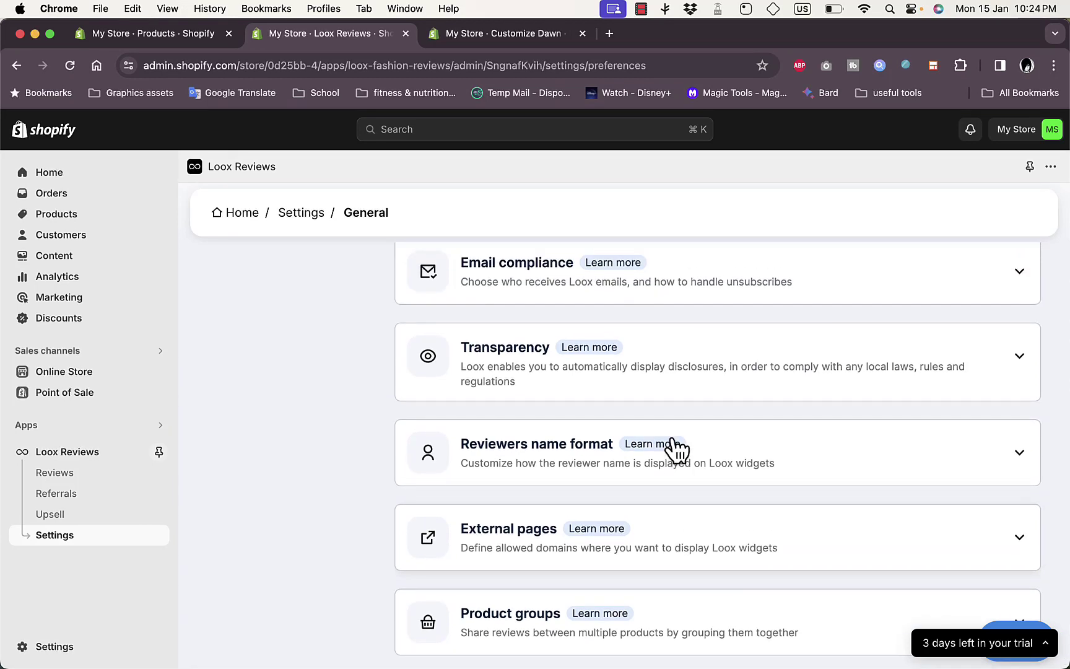